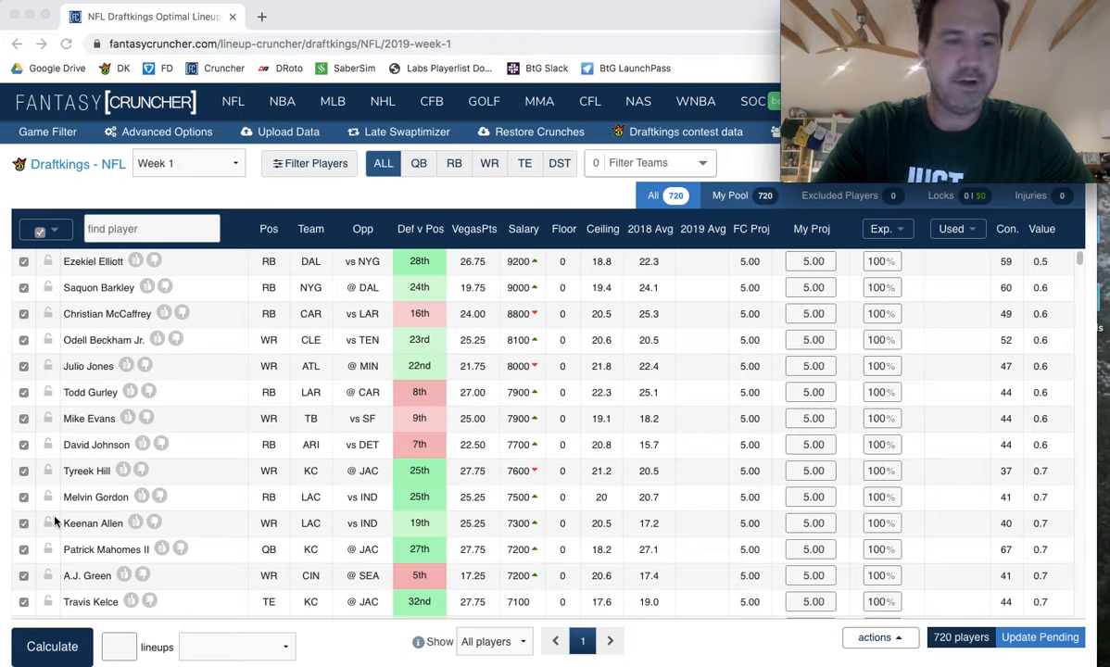
Choose My Projections as the basis for the lineup calculation and set the number of lineups to 20
{"action": "left_click", "coordinate": [258, 649]}
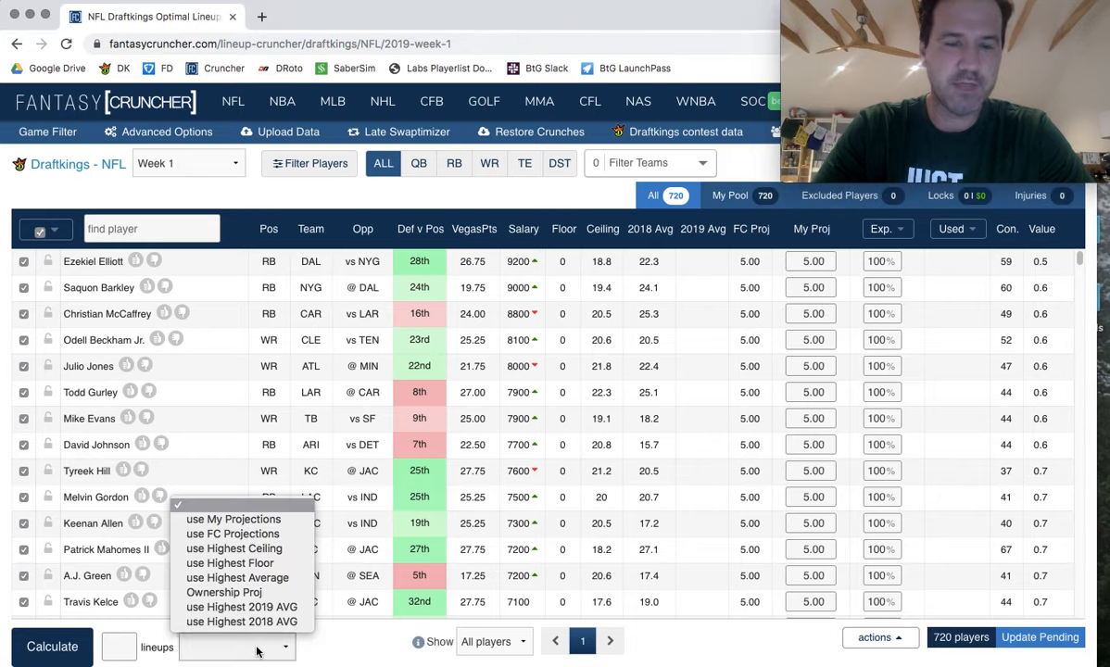
{"action": "left_click", "coordinate": [263, 520]}
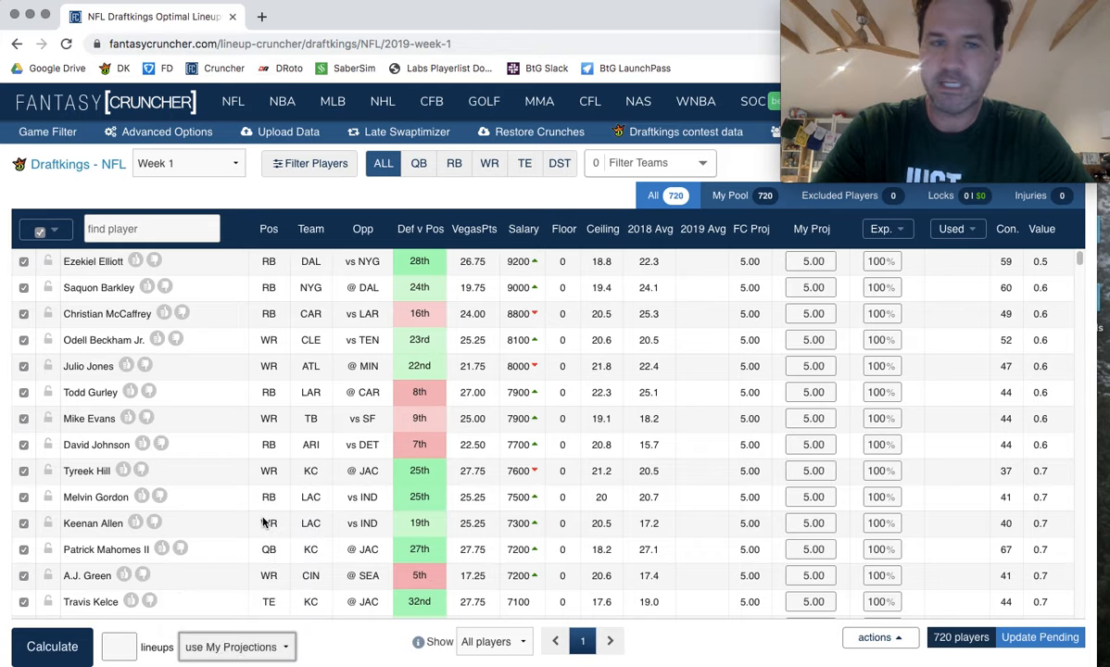
{"action": "left_click", "coordinate": [113, 654]}
{"action": "type", "text": "20"}
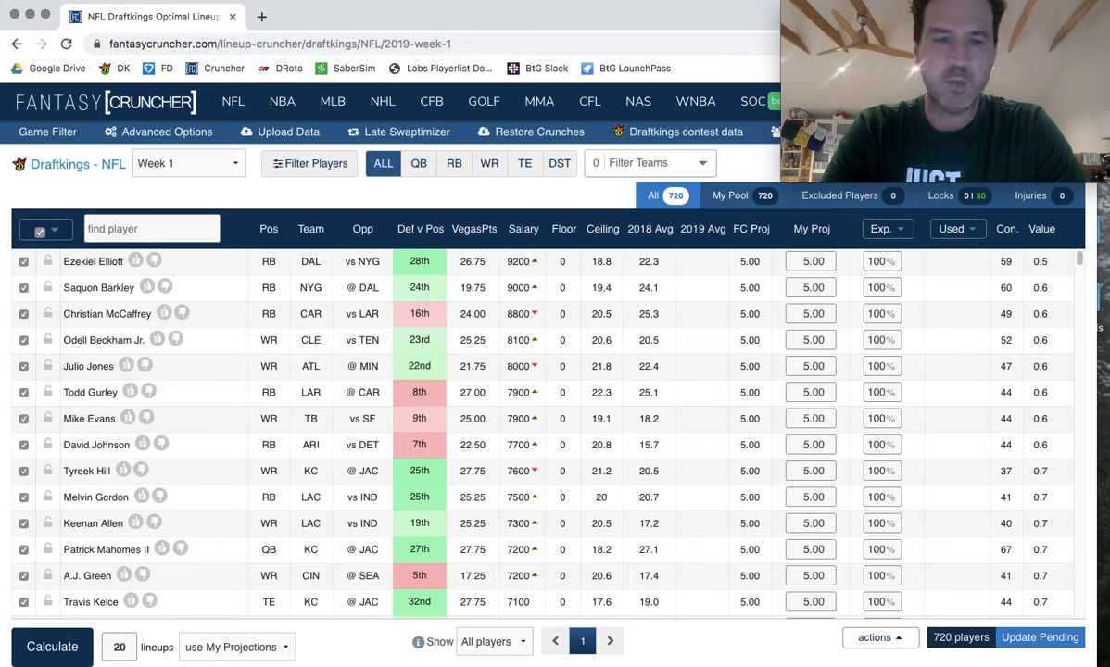
Set the number of lineups to 150 and start the calculation
{"action": "double_click", "coordinate": [127, 648]}
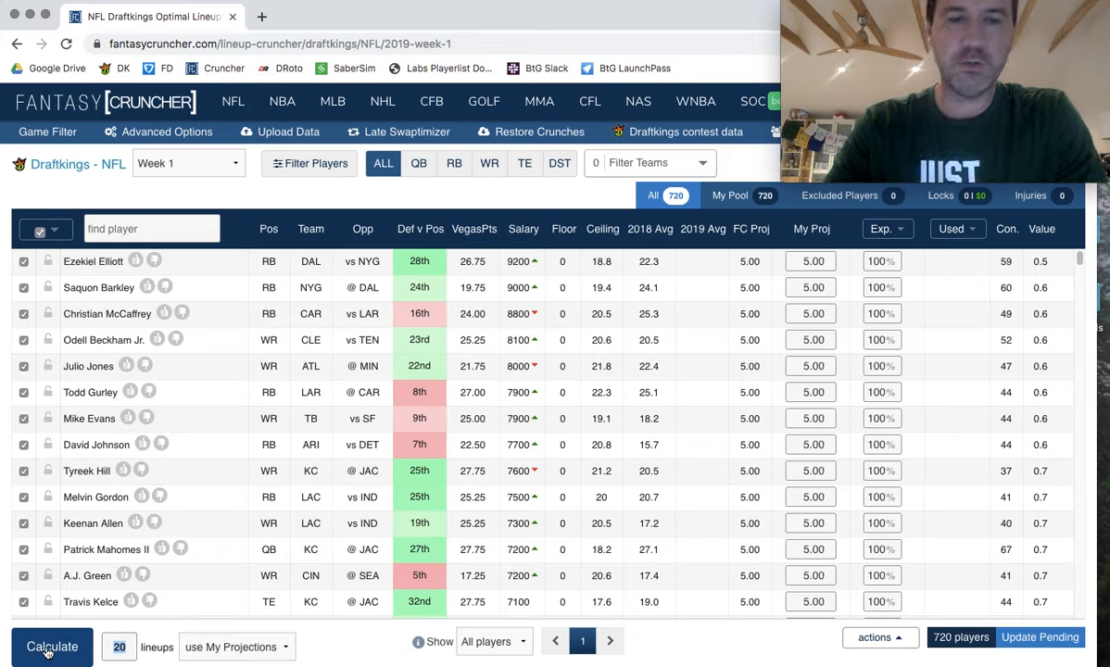
{"action": "type", "text": "150"}
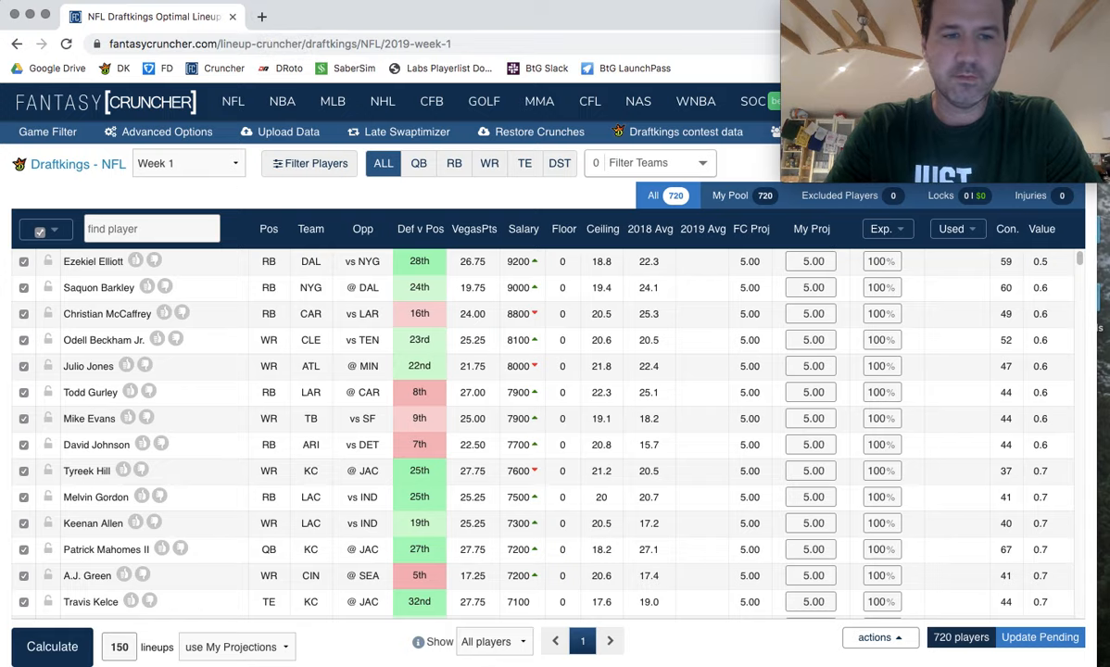
{"action": "left_click", "coordinate": [52, 649]}
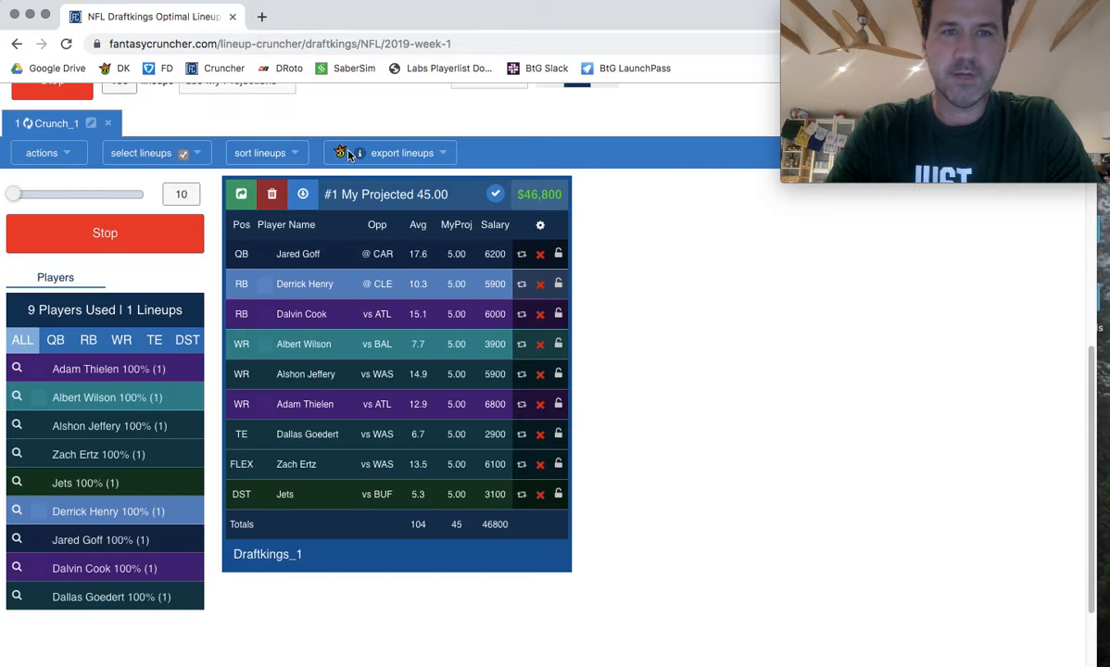
Open DraftKings in a new browser tab, download the NFL Classic entries for 09/08 12:00 pm, and open DKEntries.csv in Excel
{"action": "key", "text": "super+t"}
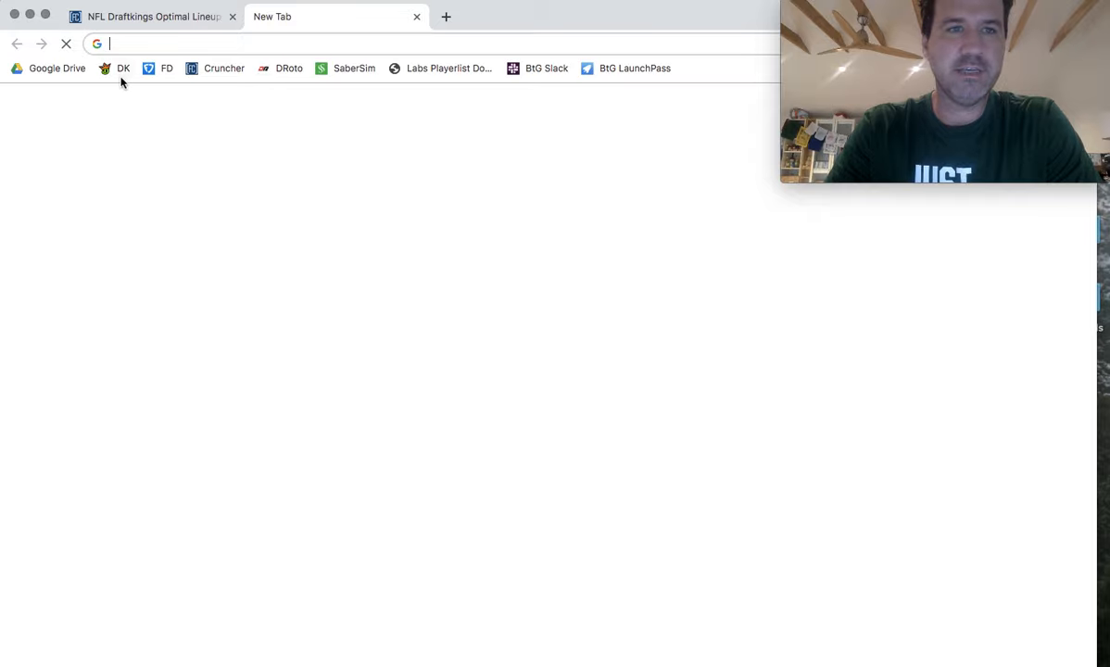
{"action": "left_click", "coordinate": [117, 74]}
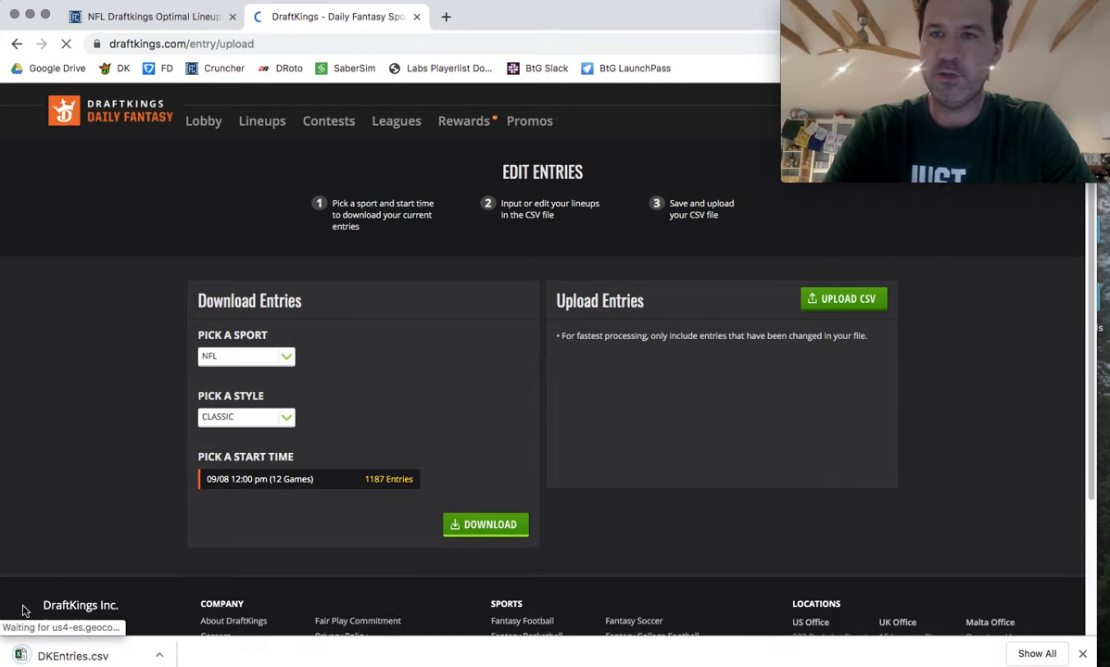
{"action": "left_click", "coordinate": [73, 656]}
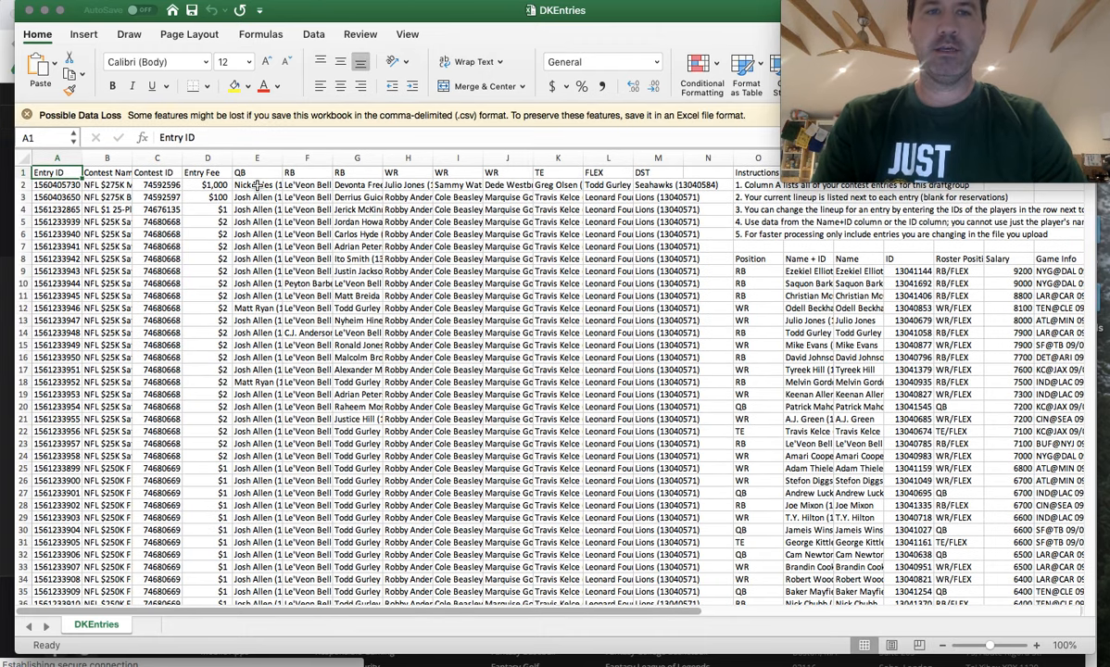
Clear the existing lineups from the QB through DST columns for all contest entries
{"action": "left_click", "coordinate": [257, 185]}
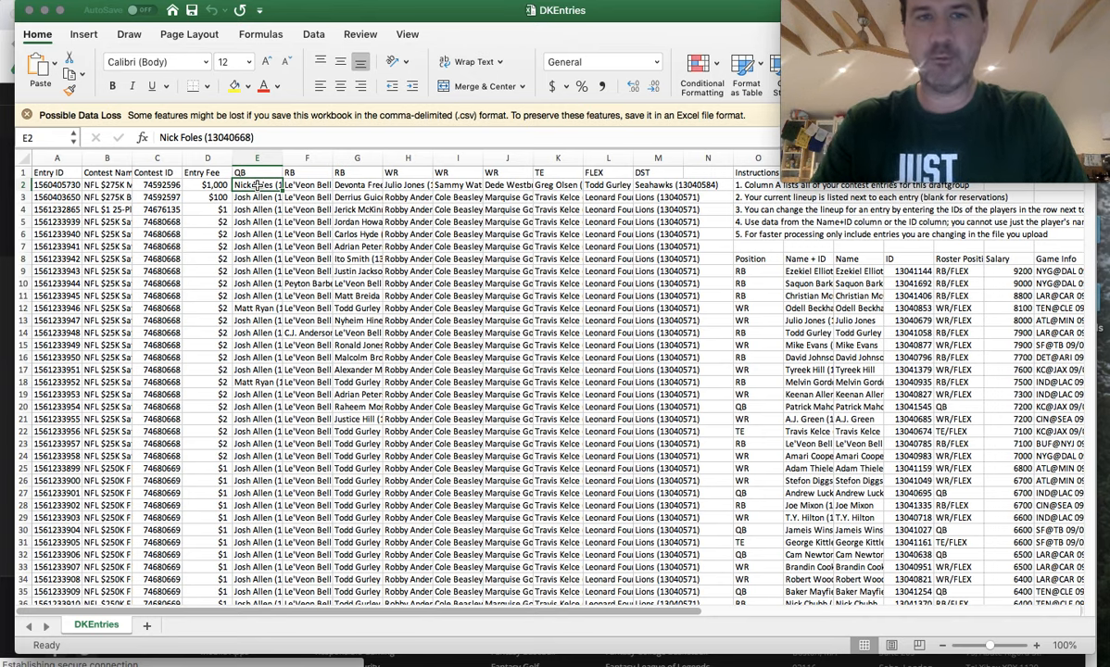
{"action": "key", "text": "ctrl+shift+Right"}
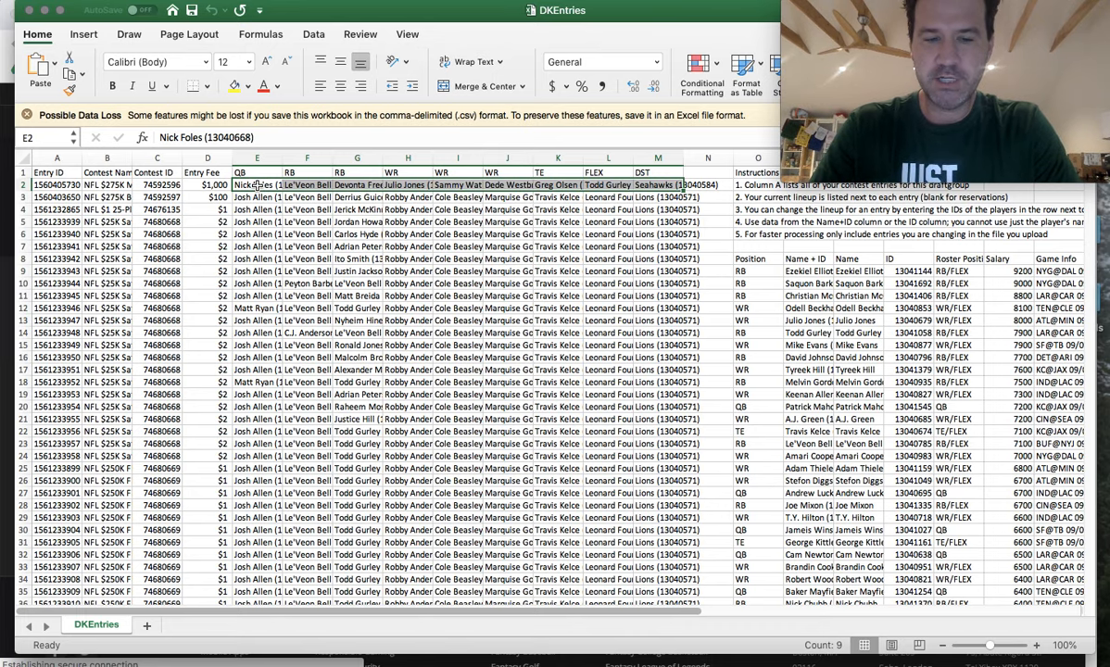
{"action": "key", "text": "ctrl+shift+Down"}
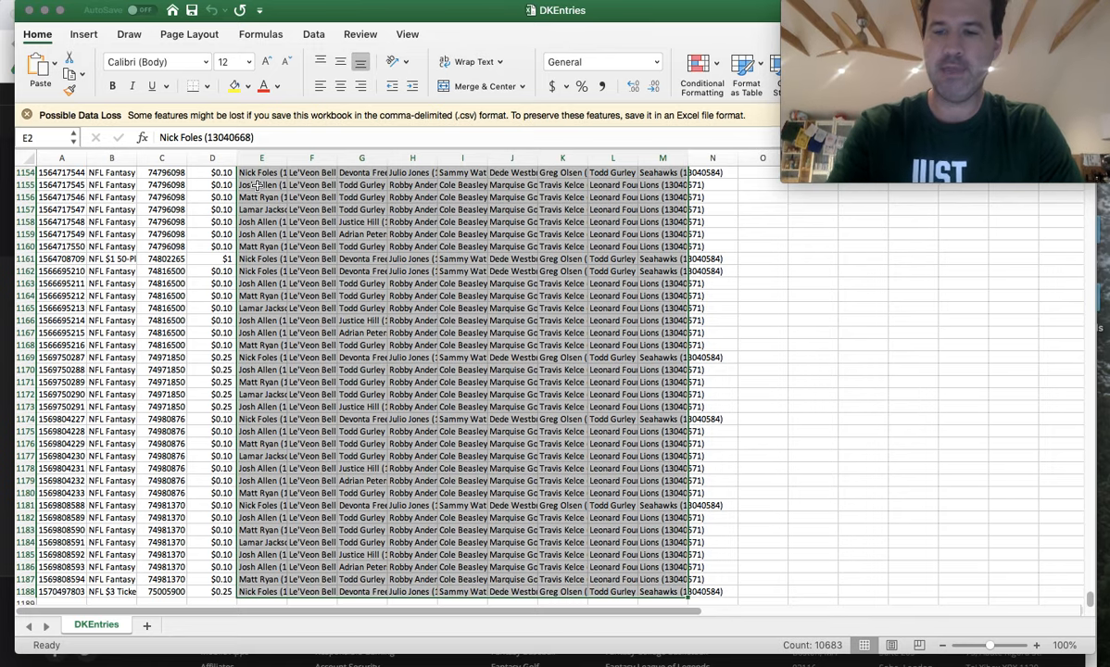
{"action": "key", "text": "Delete"}
Sort all entry rows across the Entry ID to Entry Fee columns by entry fee in descending order
{"action": "key", "text": "Left"}
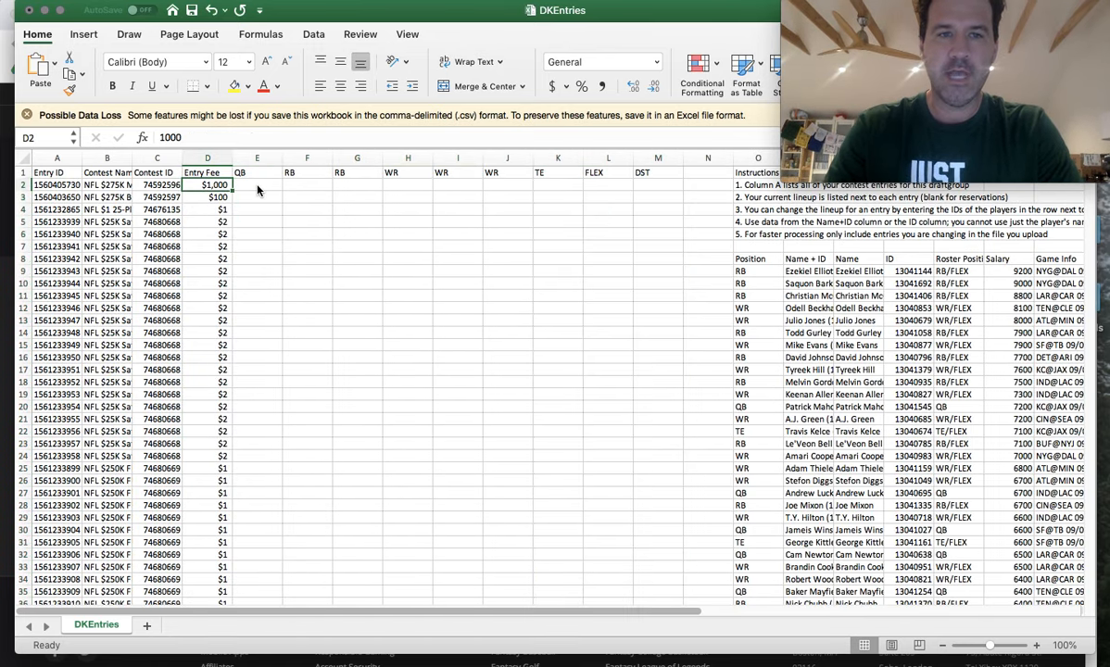
{"action": "key", "text": "ctrl+shift+Left"}
{"action": "key", "text": "ctrl+shift+Down"}
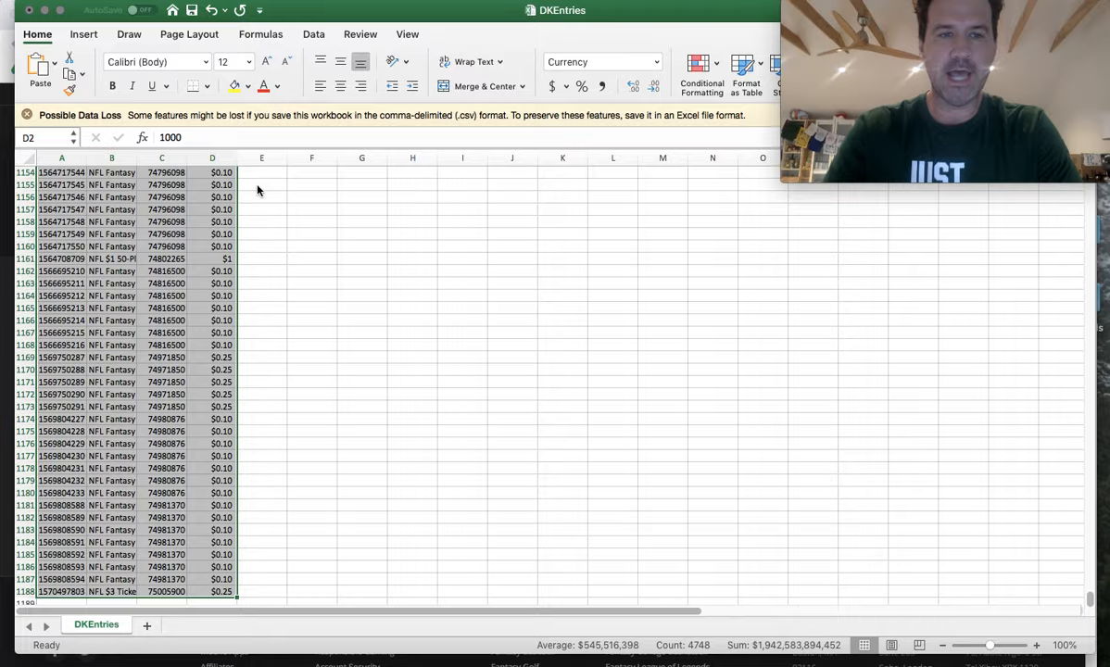
{"action": "left_click_drag", "start_coordinate": [658, 11], "coordinate": [724, 8]}
{"action": "left_click", "coordinate": [749, 176]}
{"action": "left_click", "coordinate": [769, 221]}
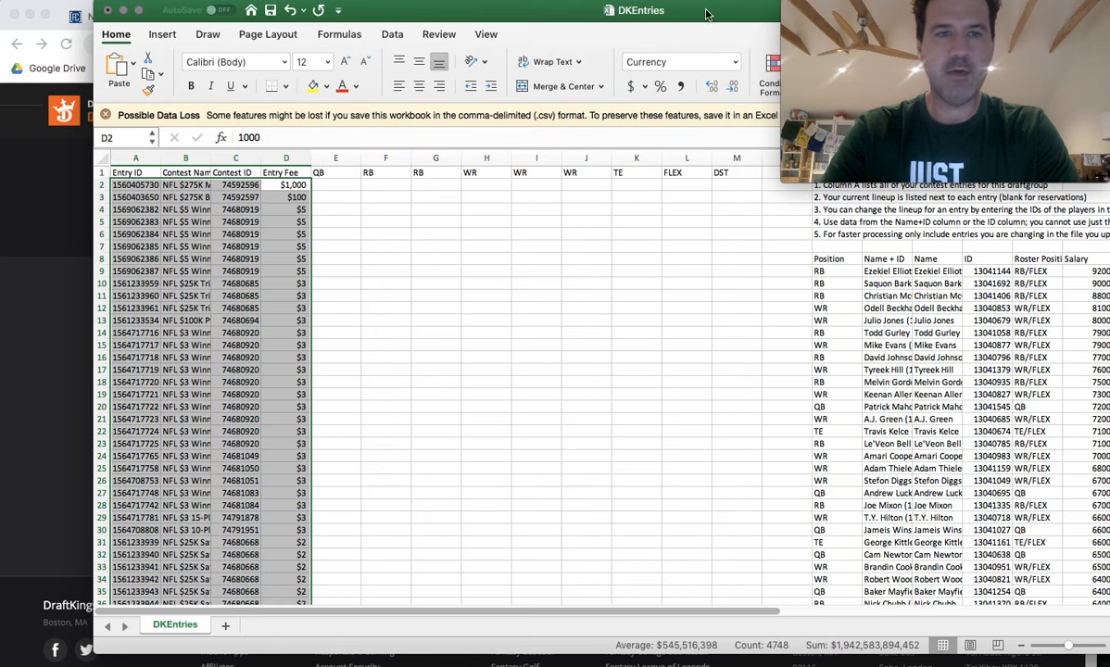
Widen the Contest Name column to fit its text and set the entry fee of both $275K Bargain Bin contests to 50000
{"action": "left_click", "coordinate": [322, 200]}
{"action": "left_click_drag", "start_coordinate": [209, 160], "coordinate": [411, 161]}
{"action": "left_click", "coordinate": [478, 185]}
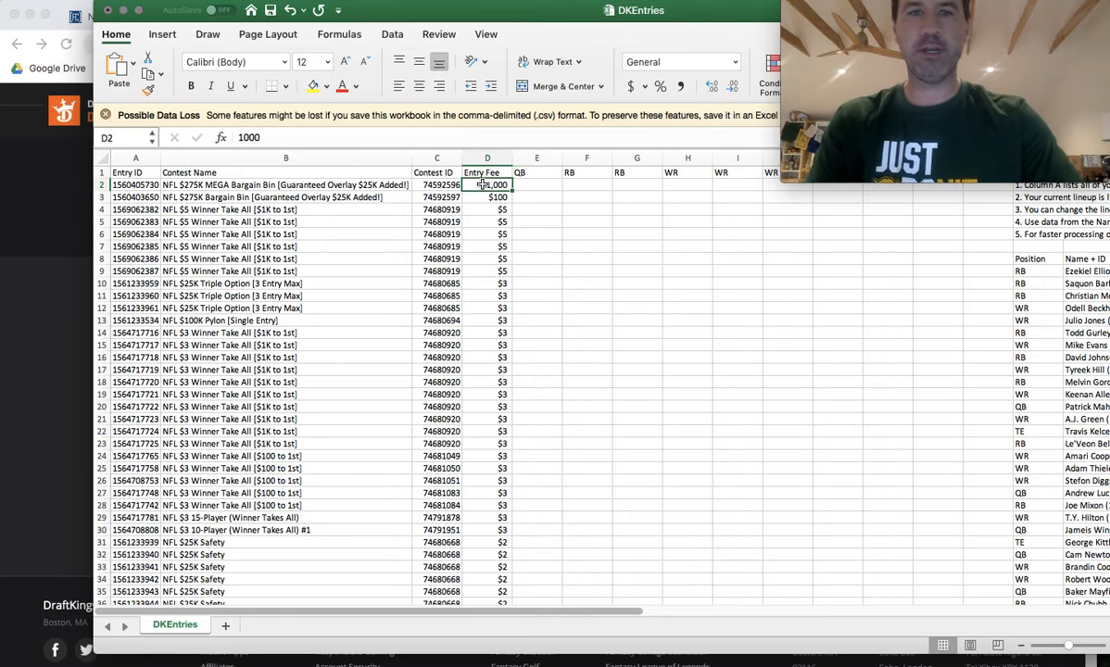
{"action": "type", "text": "50000"}
{"action": "key", "text": "Return"}
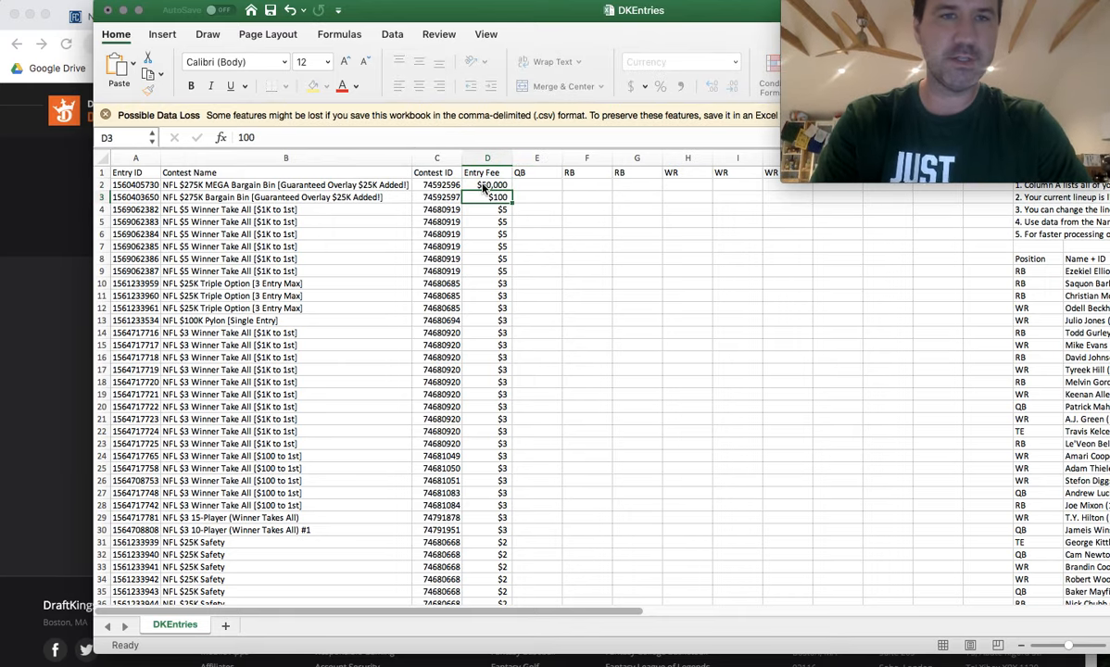
{"action": "type", "text": "50000"}
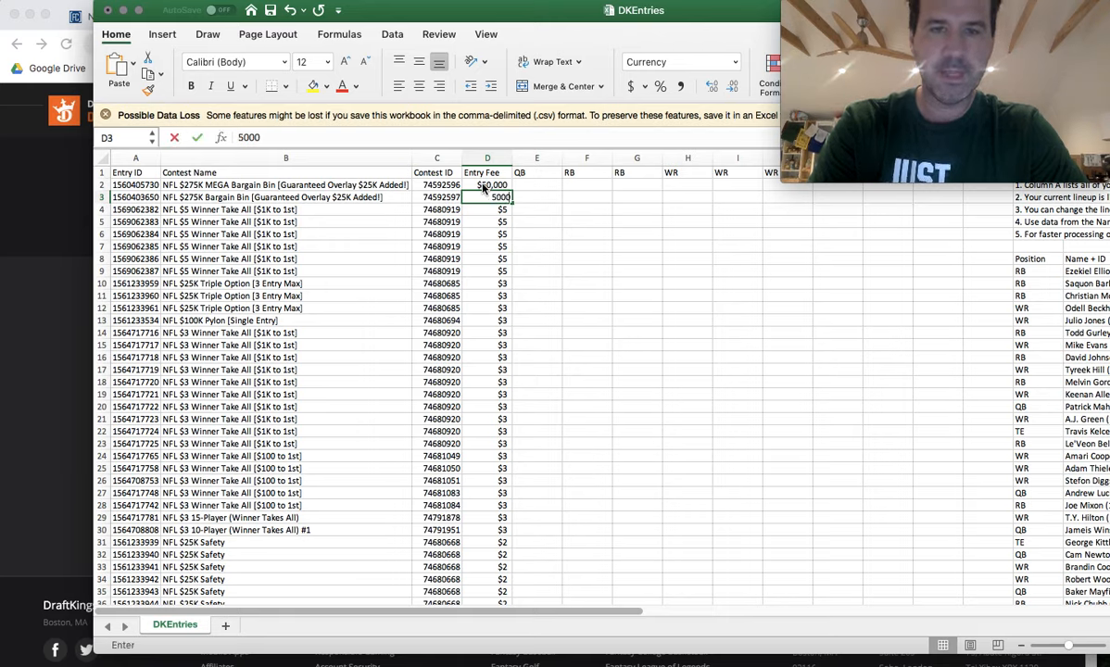
{"action": "key", "text": "Return"}
Set the first $5 Winner Take All entry's fee to 1000 and fill it down the matching rows below
{"action": "type", "text": "50,"}
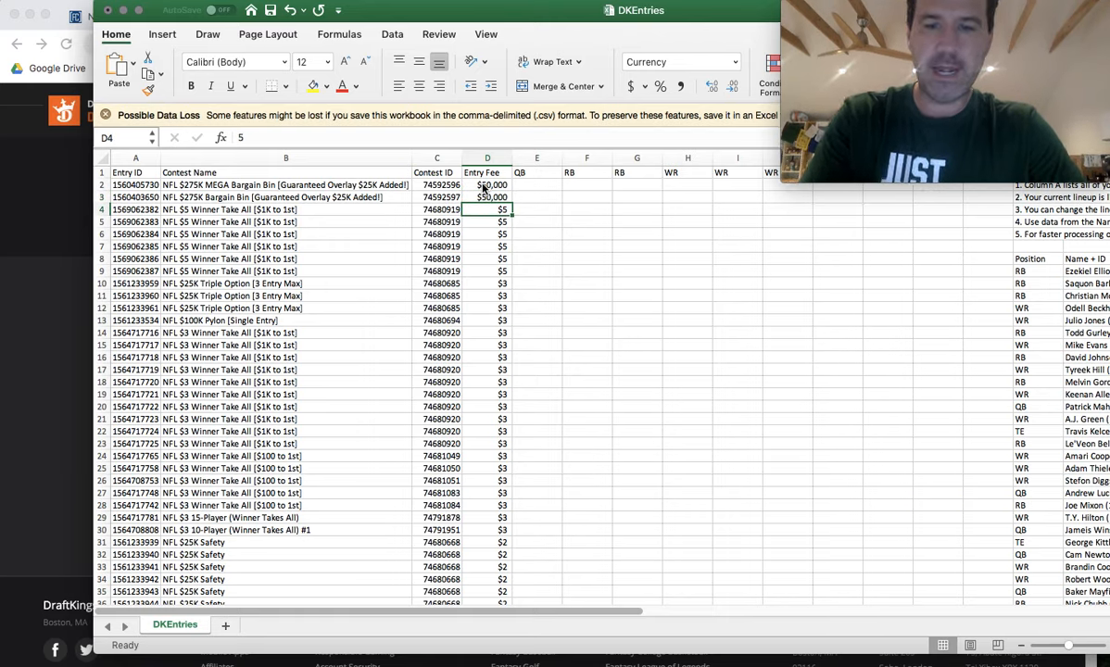
{"action": "type", "text": "1000"}
{"action": "key", "text": "Return"}
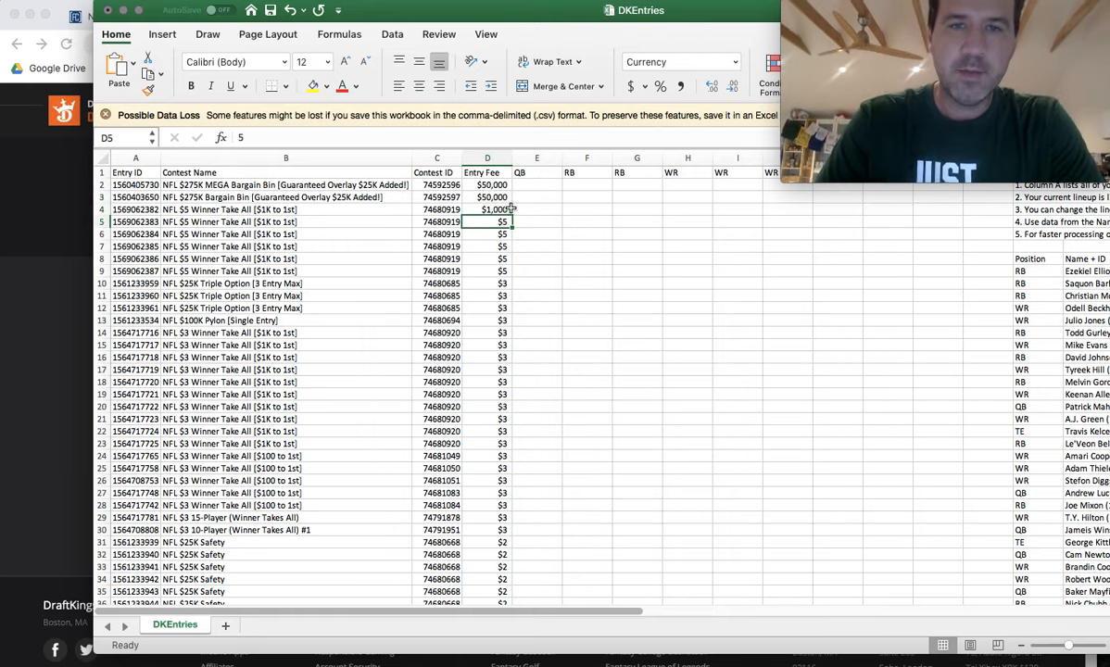
{"action": "left_click", "coordinate": [488, 210]}
{"action": "left_click_drag", "start_coordinate": [511, 214], "coordinate": [505, 286]}
Switch back to the FantasyCruncher tab in the browser and stop the running lineup calculation
{"action": "left_click", "coordinate": [76, 480]}
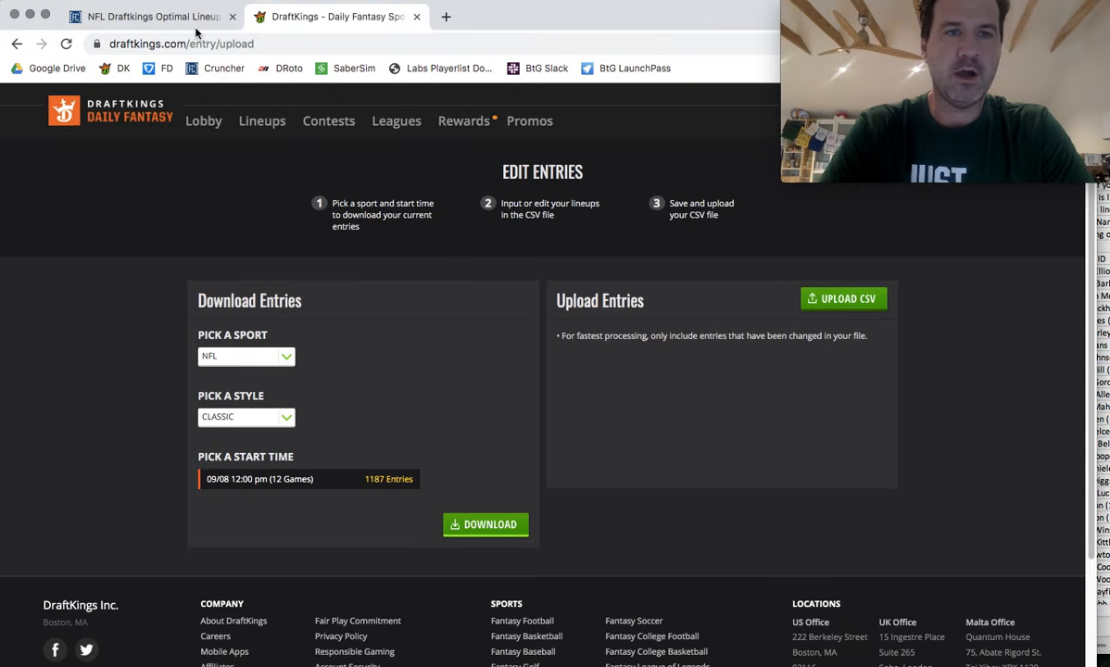
{"action": "left_click", "coordinate": [153, 16]}
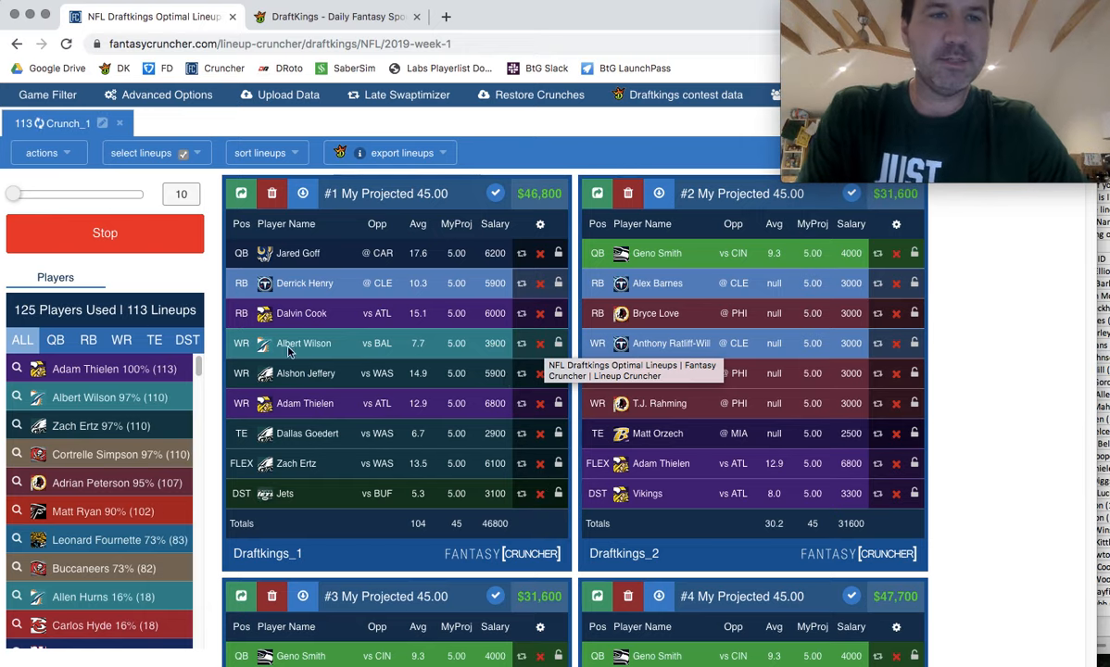
{"action": "left_click", "coordinate": [153, 243]}
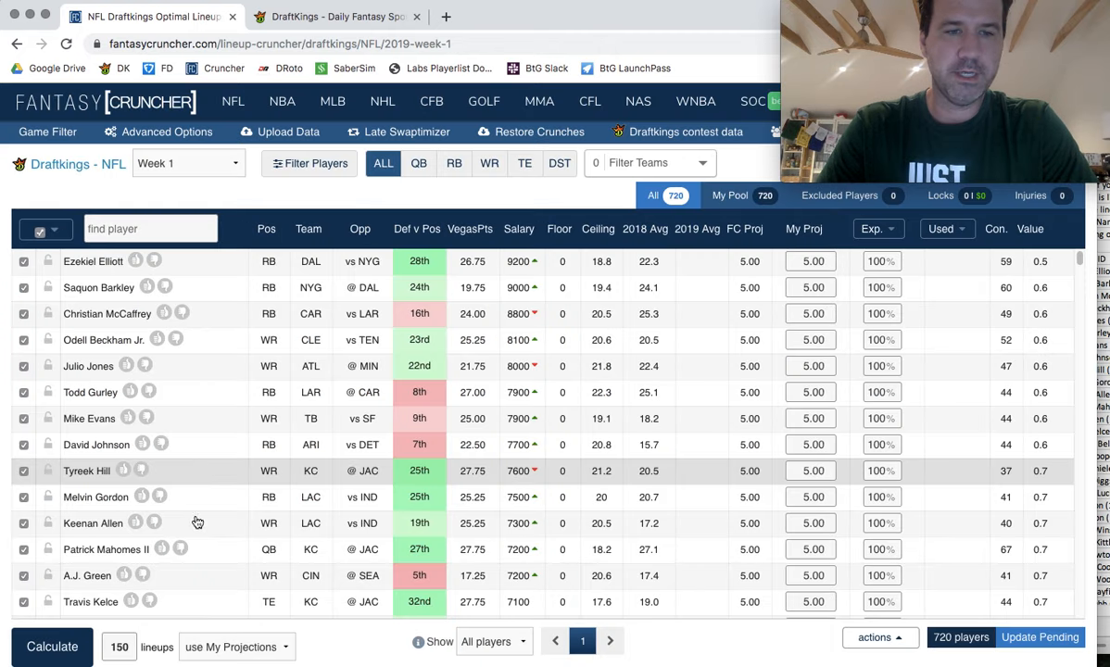
Calculate 20 lineups and export them for the 09/08 12:00 pm slate
{"action": "double_click", "coordinate": [112, 649]}
{"action": "type", "text": "20"}
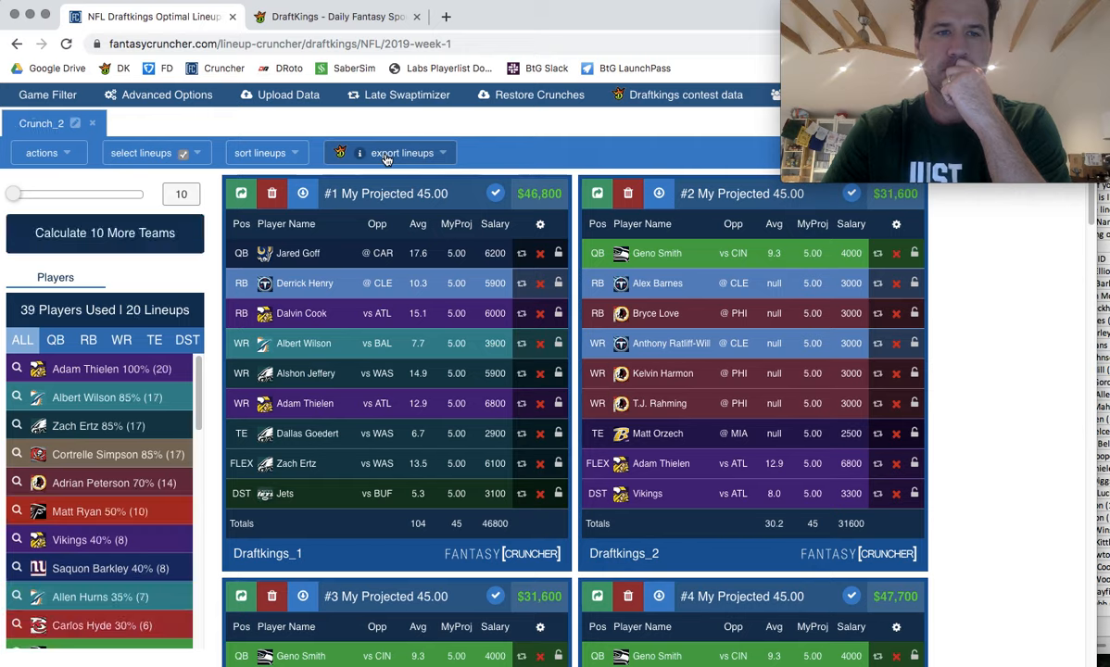
{"action": "left_click", "coordinate": [387, 153]}
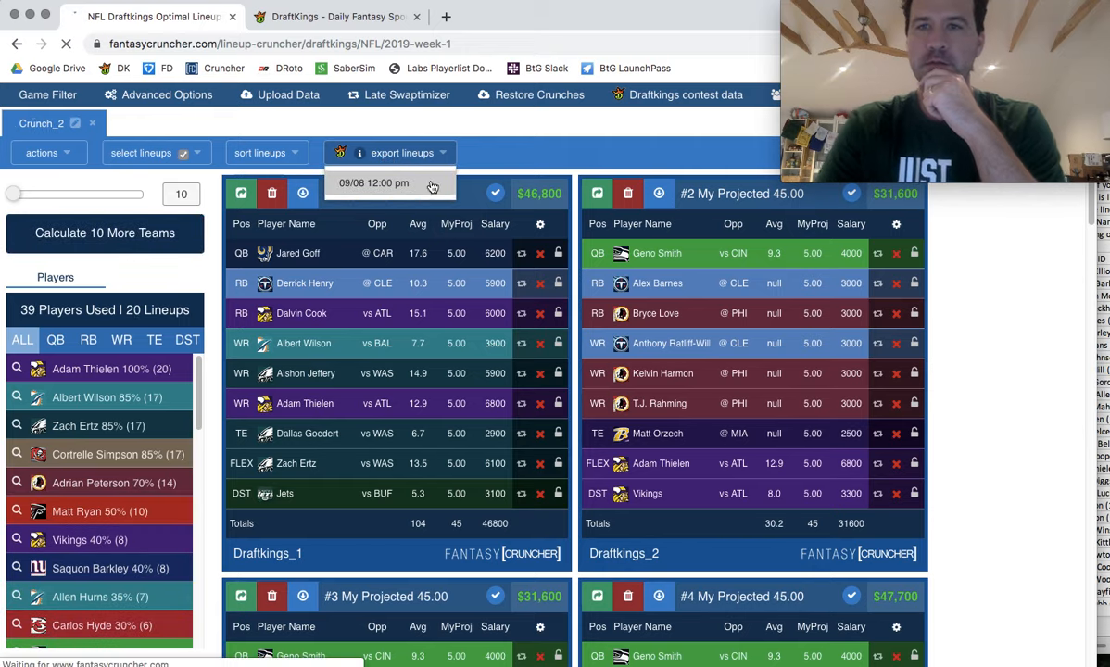
{"action": "left_click", "coordinate": [394, 184]}
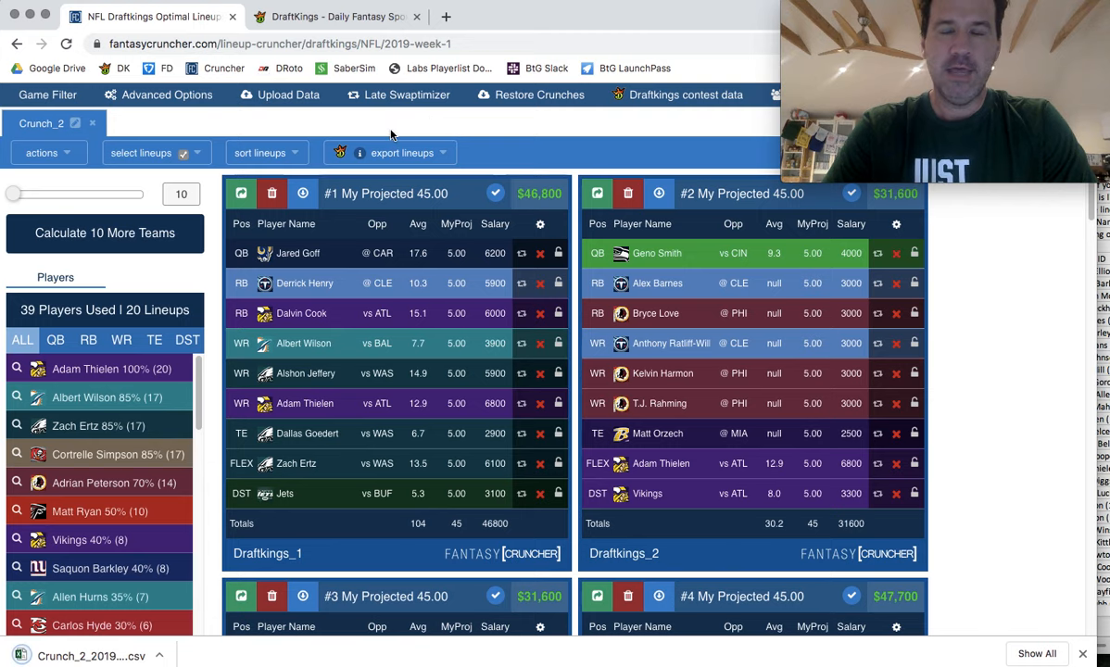
{"action": "left_click", "coordinate": [69, 104]}
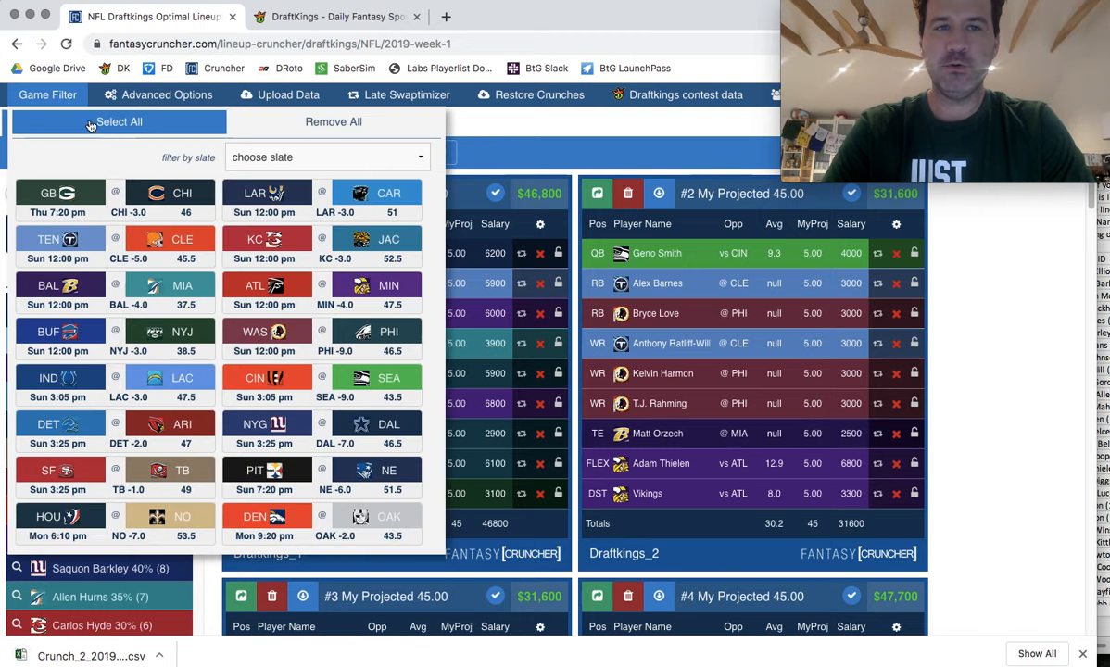
{"action": "left_click", "coordinate": [256, 157]}
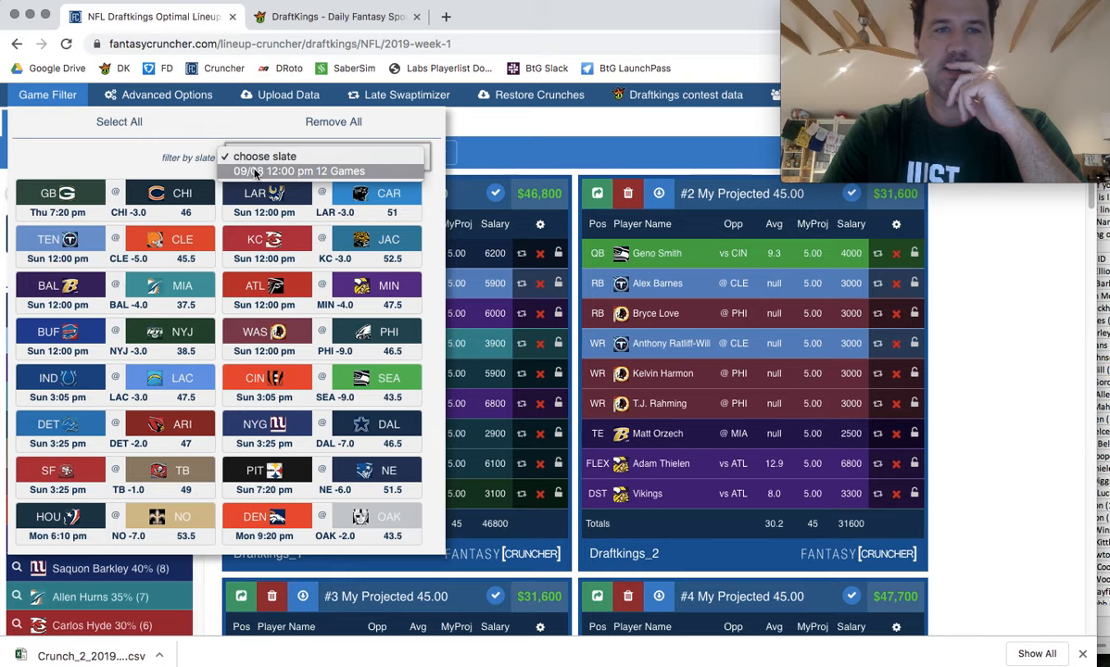
{"action": "left_click", "coordinate": [590, 139]}
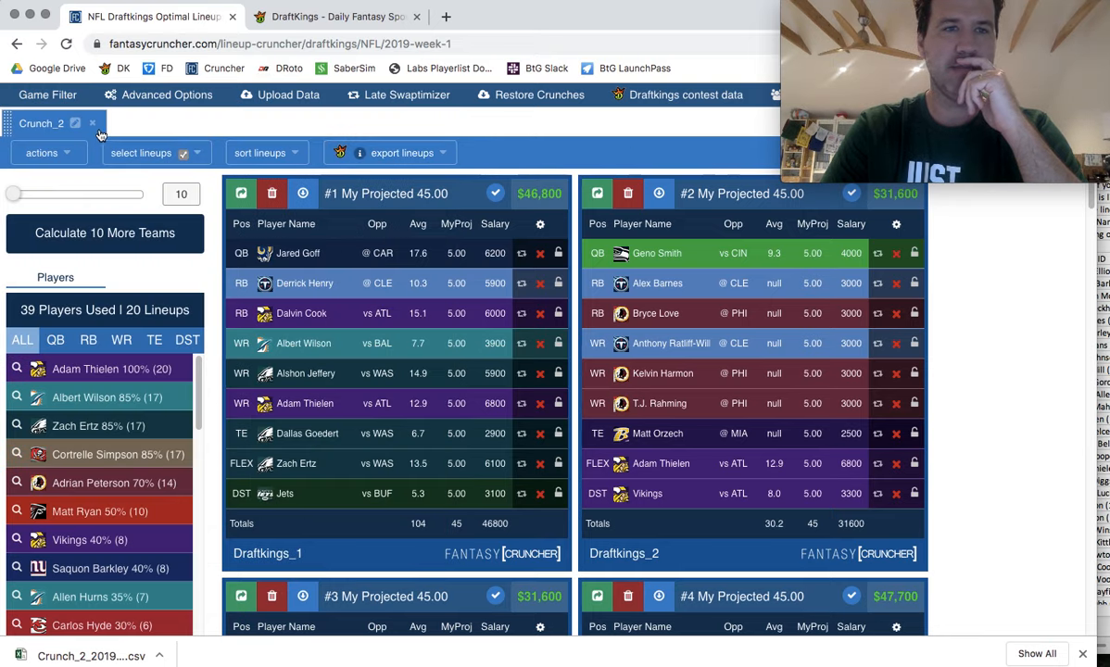
Filter the games by the 09/08 12:00 pm 12 Games slate and dismiss the browser's download bar
{"action": "left_click", "coordinate": [51, 96]}
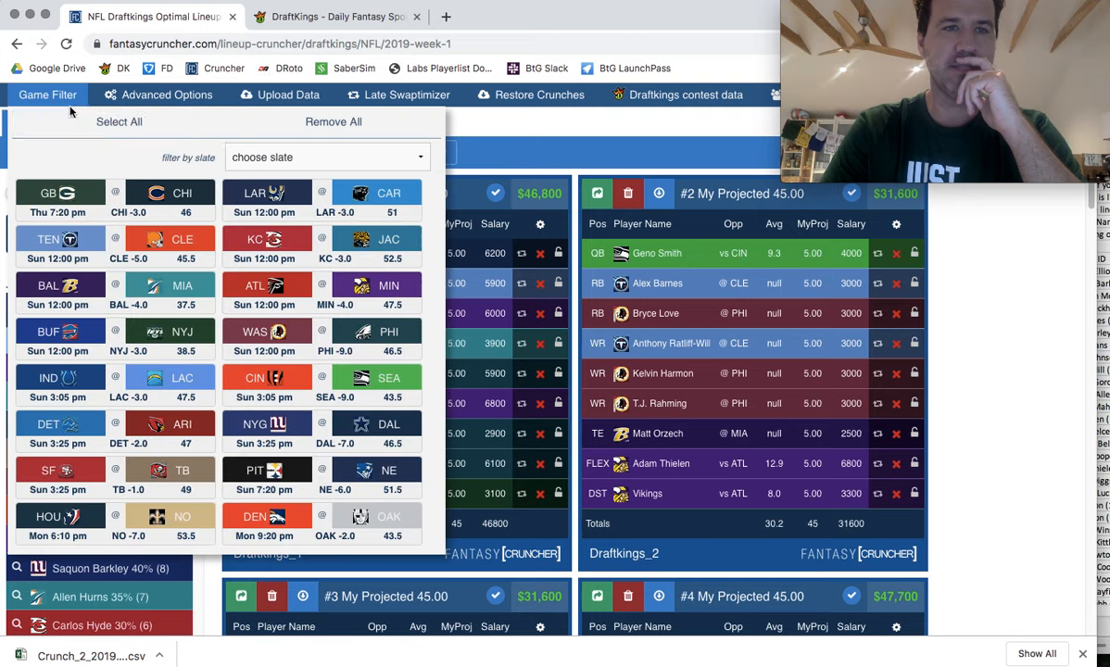
{"action": "left_click", "coordinate": [265, 154]}
{"action": "left_click", "coordinate": [447, 160]}
{"action": "left_click", "coordinate": [329, 158]}
{"action": "left_click", "coordinate": [329, 175]}
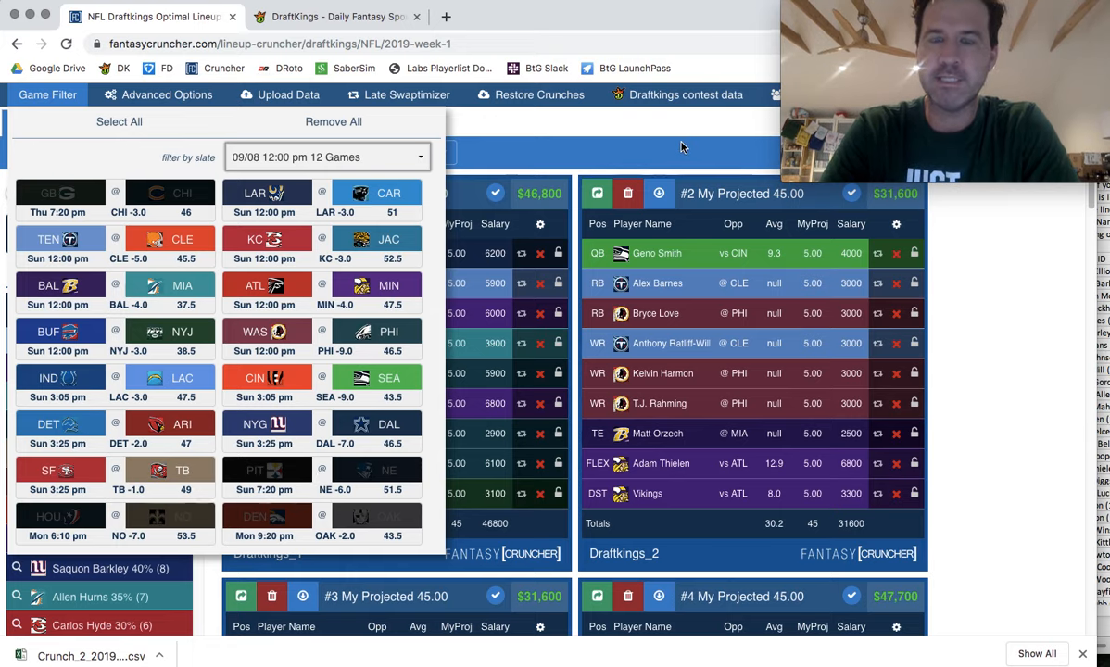
{"action": "left_click", "coordinate": [1083, 655]}
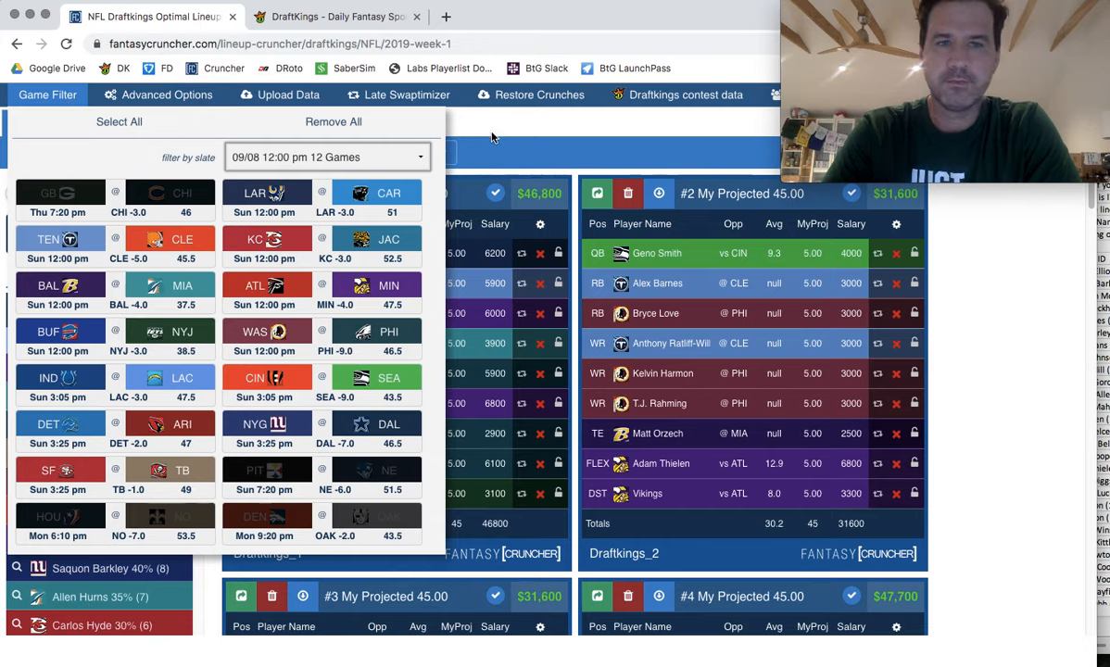
{"action": "left_click", "coordinate": [568, 341]}
Recalculate the 20 lineups with the game filter applied
{"action": "scroll", "coordinate": [97, 130], "scroll_direction": "up", "scroll_amount": 1}
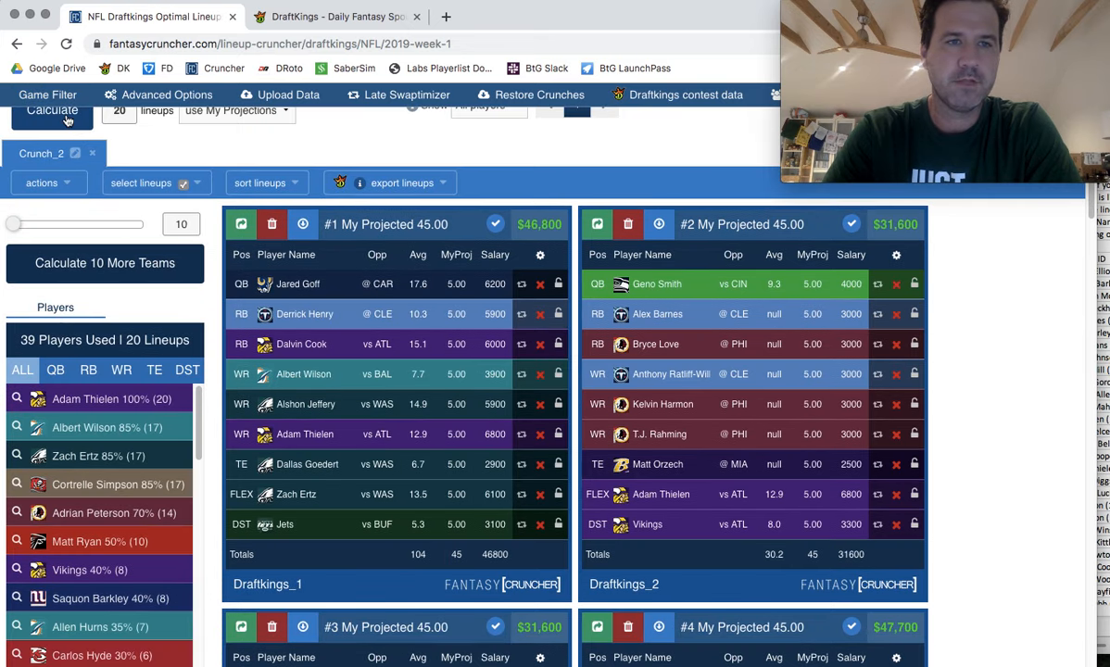
{"action": "scroll", "coordinate": [61, 108], "scroll_direction": "up", "scroll_amount": 10}
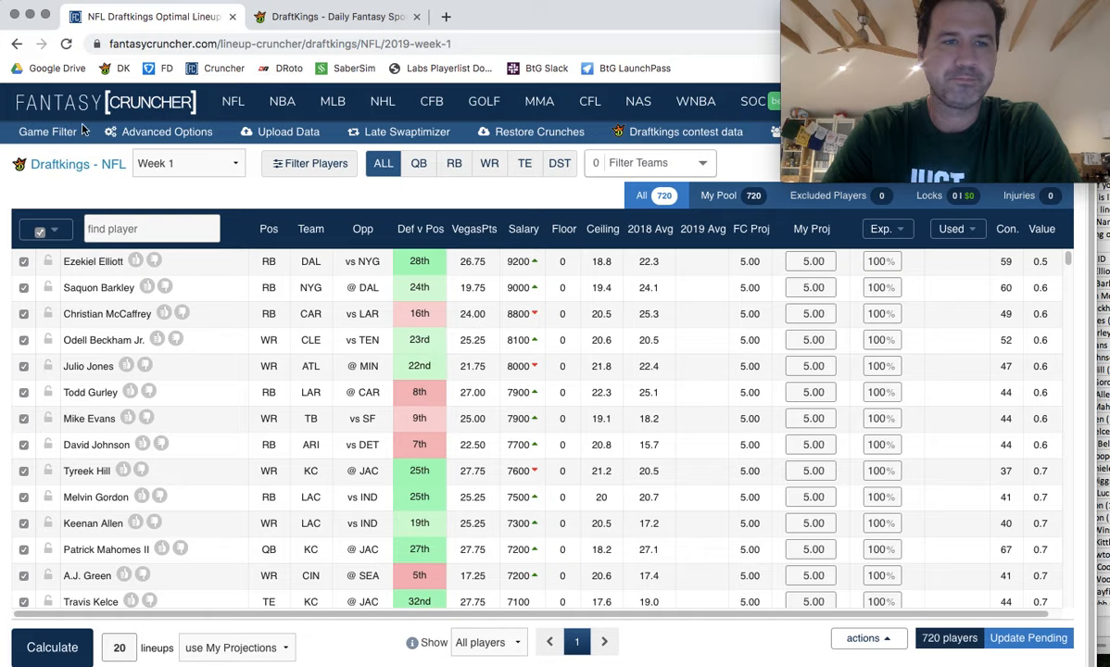
{"action": "left_click", "coordinate": [48, 132]}
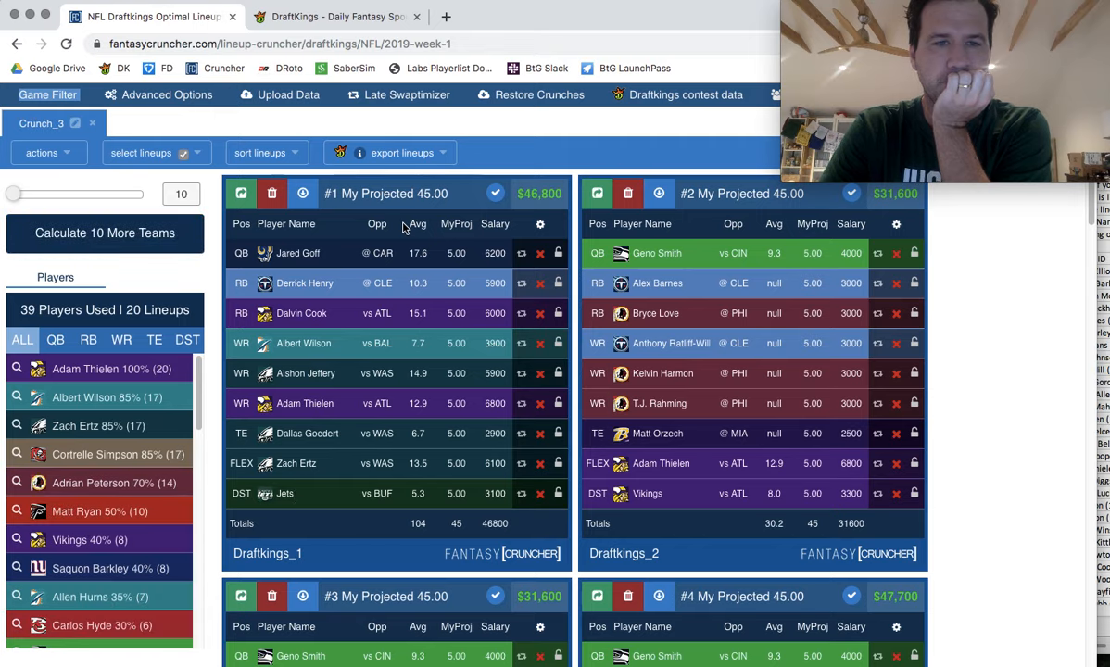
Export the calculated lineups as a CSV file and open the downloaded file in Excel
{"action": "left_click", "coordinate": [384, 151]}
{"action": "left_click", "coordinate": [412, 189]}
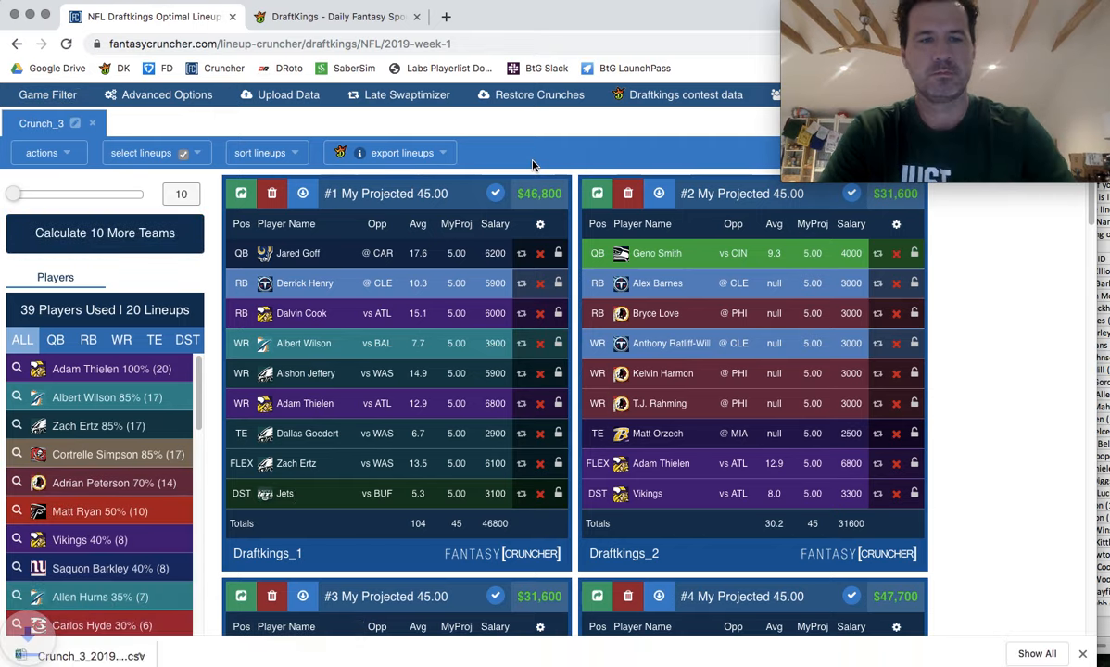
{"action": "left_click", "coordinate": [93, 656]}
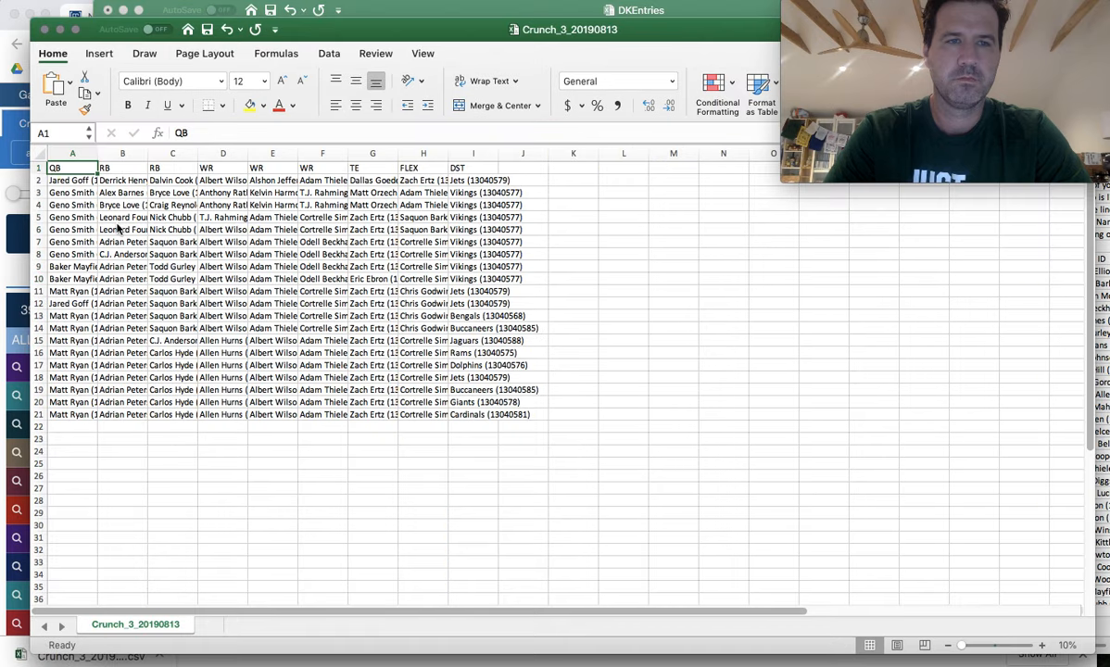
Copy the lineups in A2:I21 of the exported file and paste them into the DKEntries workbook starting at cell E2
{"action": "left_click", "coordinate": [70, 198]}
{"action": "left_click", "coordinate": [69, 213]}
{"action": "left_click_drag", "start_coordinate": [70, 204], "coordinate": [472, 439]}
{"action": "key", "text": "super+c"}
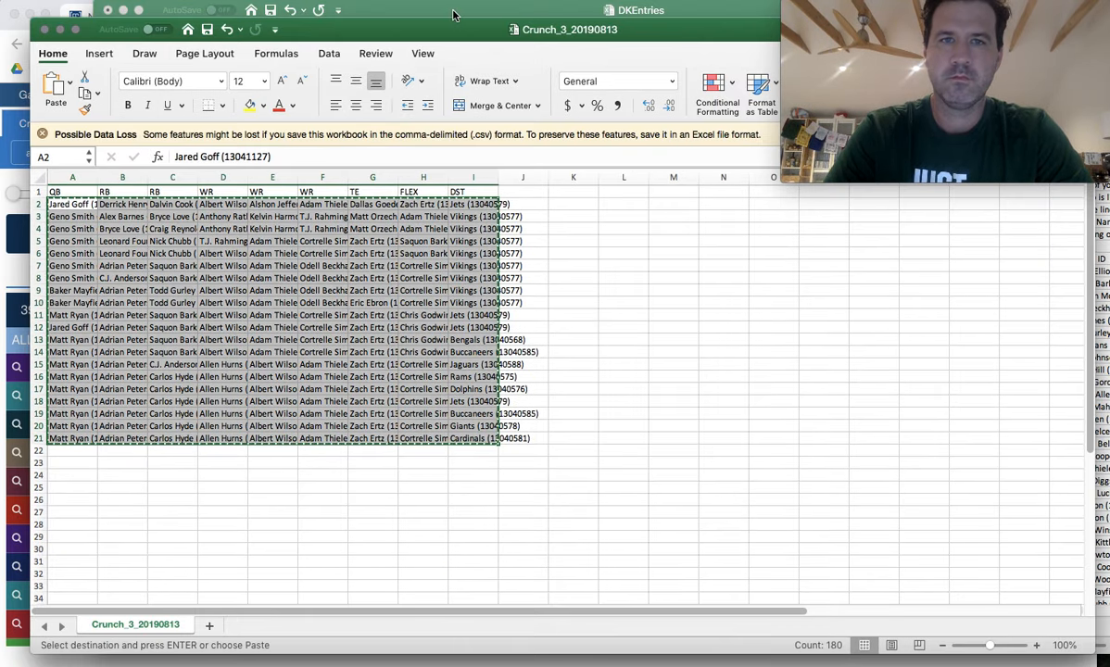
{"action": "left_click", "coordinate": [426, 11]}
{"action": "left_click", "coordinate": [490, 185]}
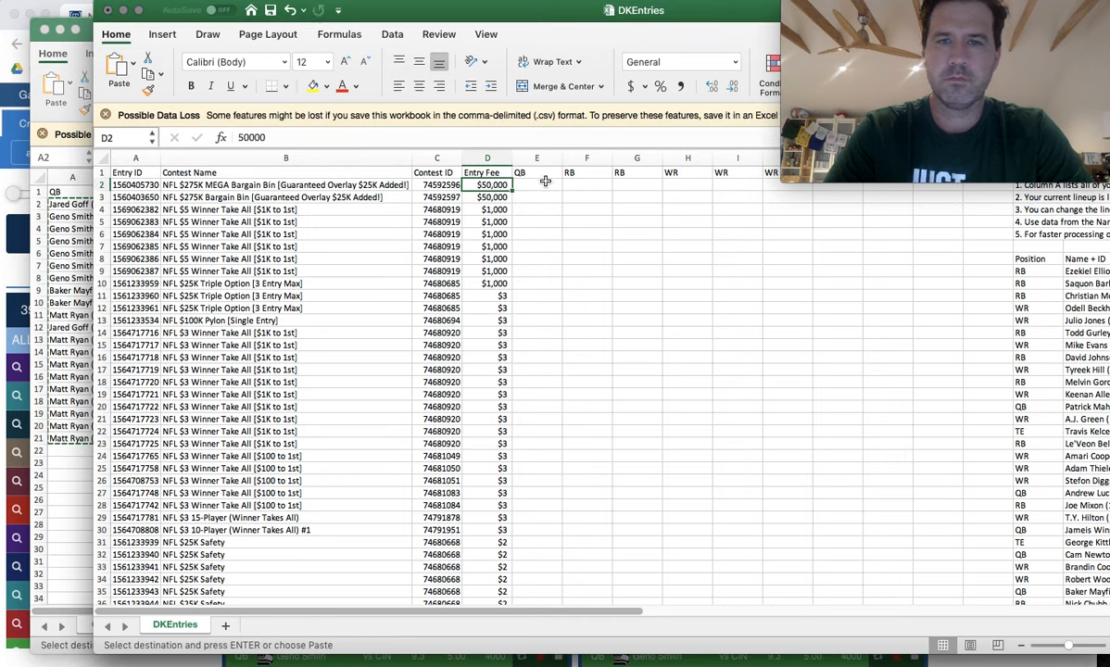
{"action": "left_click", "coordinate": [542, 185]}
{"action": "key", "text": "super+v"}
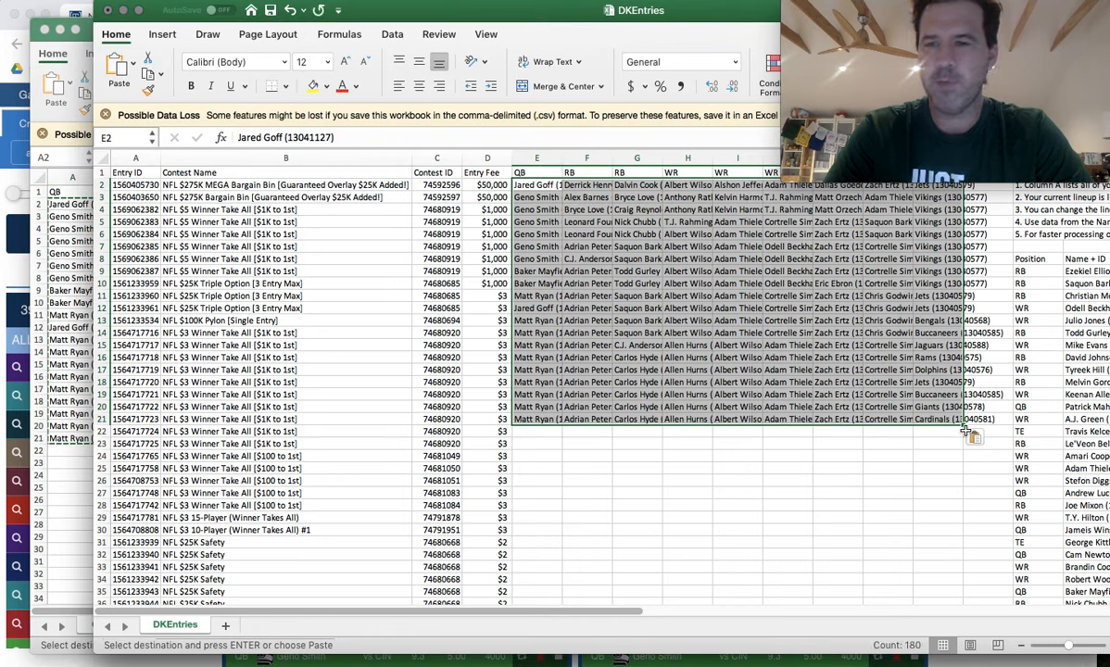
Fill the last pasted lineup from row 21 down through row 1188 and save the DKEntries file
{"action": "left_click_drag", "start_coordinate": [966, 431], "coordinate": [954, 541]}
{"action": "left_click", "coordinate": [780, 386]}
{"action": "key", "text": "super+Up"}
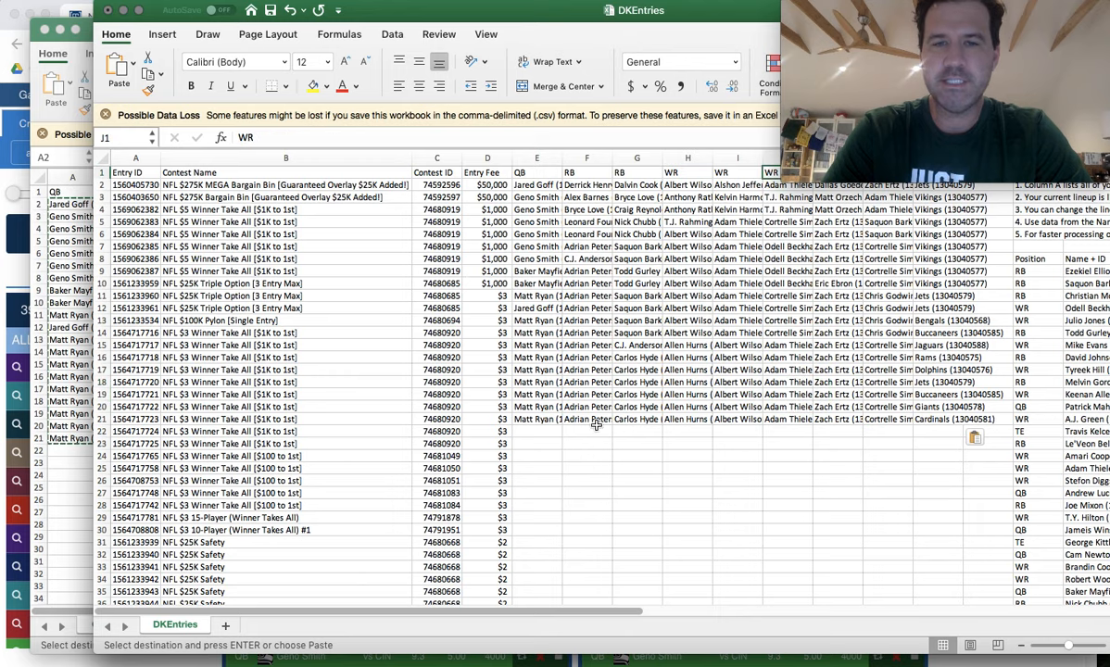
{"action": "left_click_drag", "start_coordinate": [533, 419], "coordinate": [965, 587]}
{"action": "left_click_drag", "start_coordinate": [923, 653], "coordinate": [909, 567]}
{"action": "left_click", "coordinate": [759, 506]}
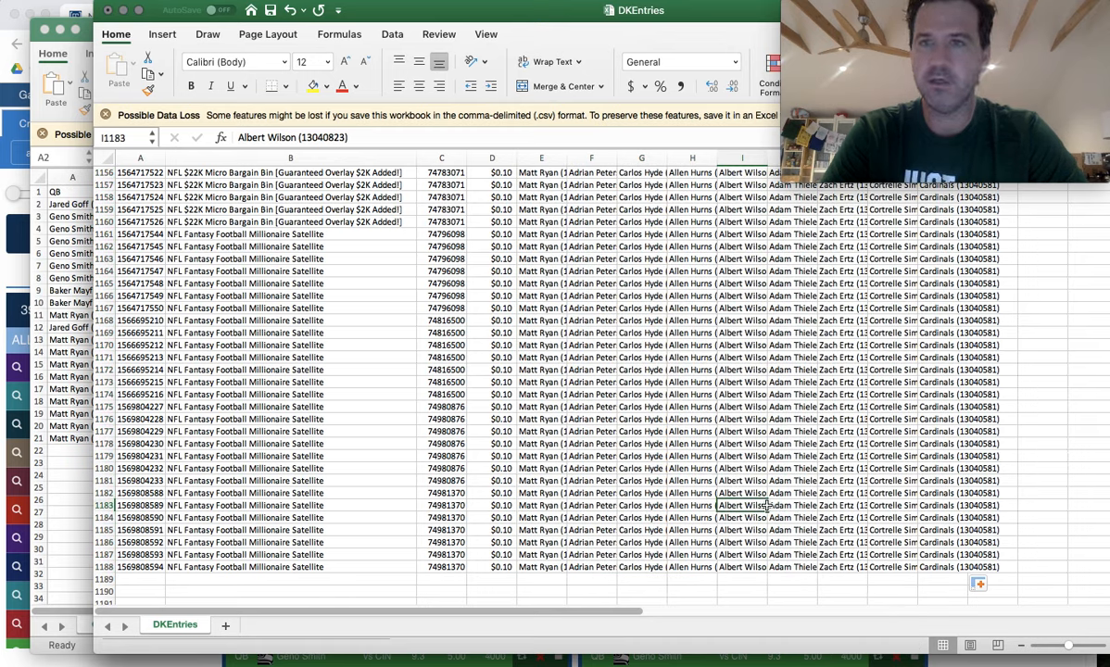
{"action": "key", "text": "super+s"}
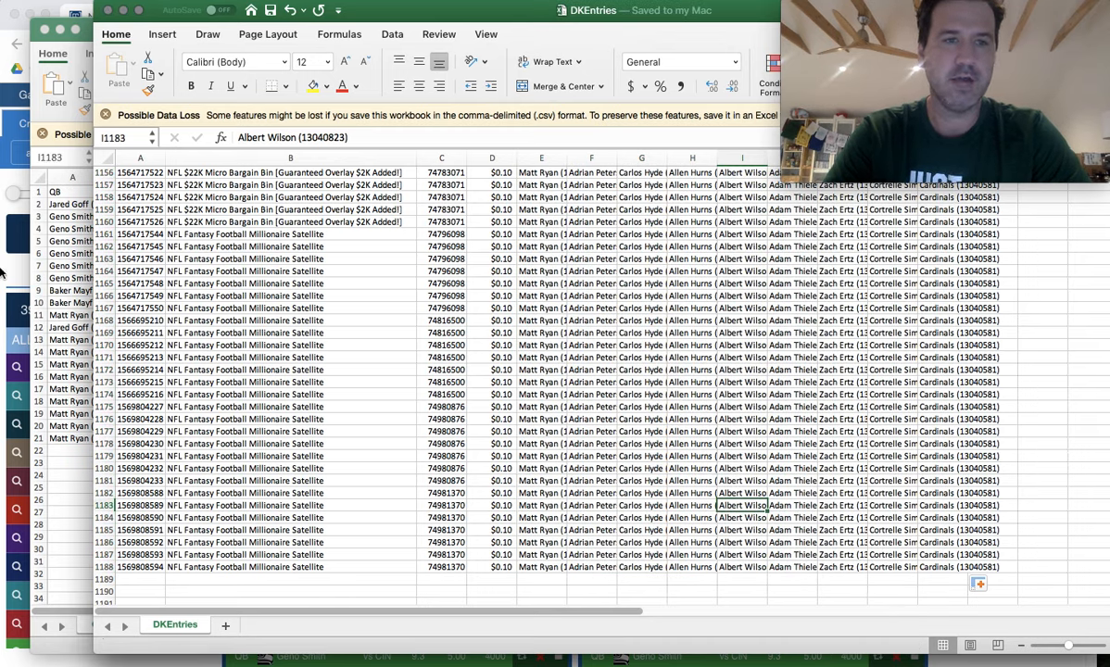
Switch to the DraftKings tab in the browser and upload the saved DKEntries CSV to the Edit Entries page
{"action": "left_click", "coordinate": [4, 259]}
{"action": "left_click", "coordinate": [306, 17]}
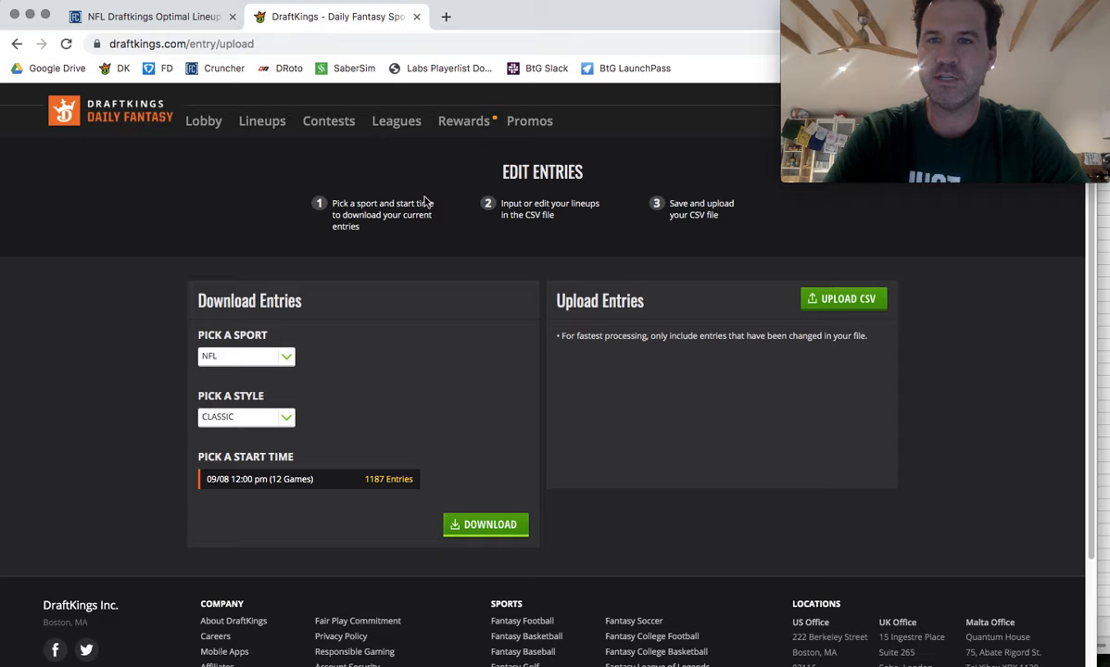
{"action": "left_click", "coordinate": [862, 311]}
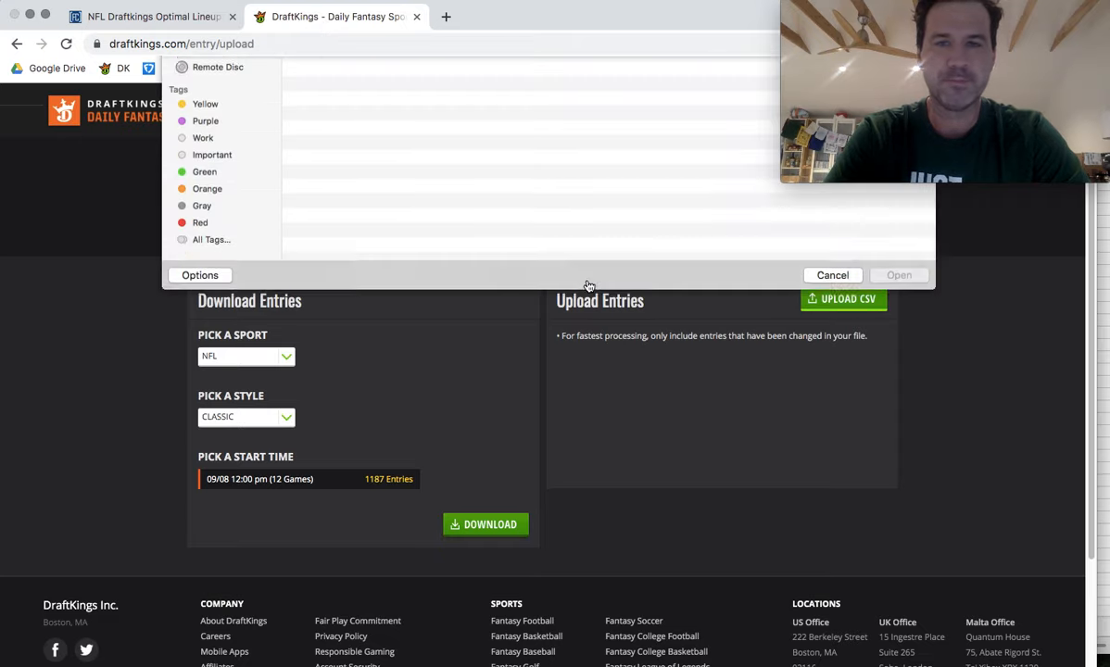
{"action": "double_click", "coordinate": [400, 105]}
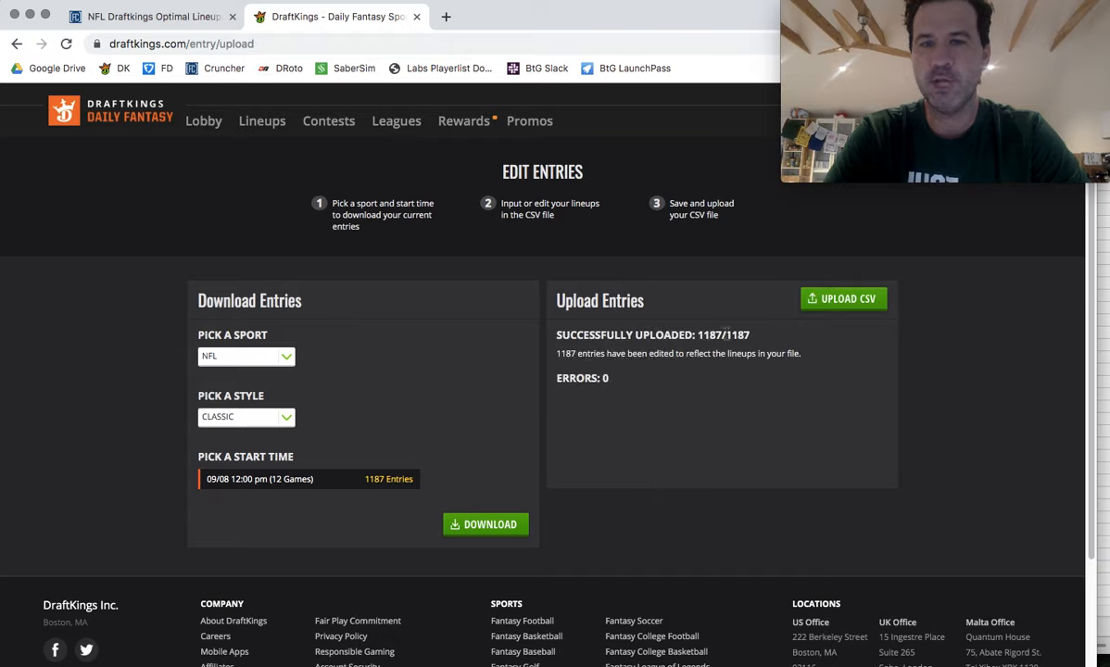
Compare the number of successfully uploaded entries with the entry count of the 09/08 12:00 pm slate
{"action": "left_click_drag", "start_coordinate": [755, 342], "coordinate": [702, 340]}
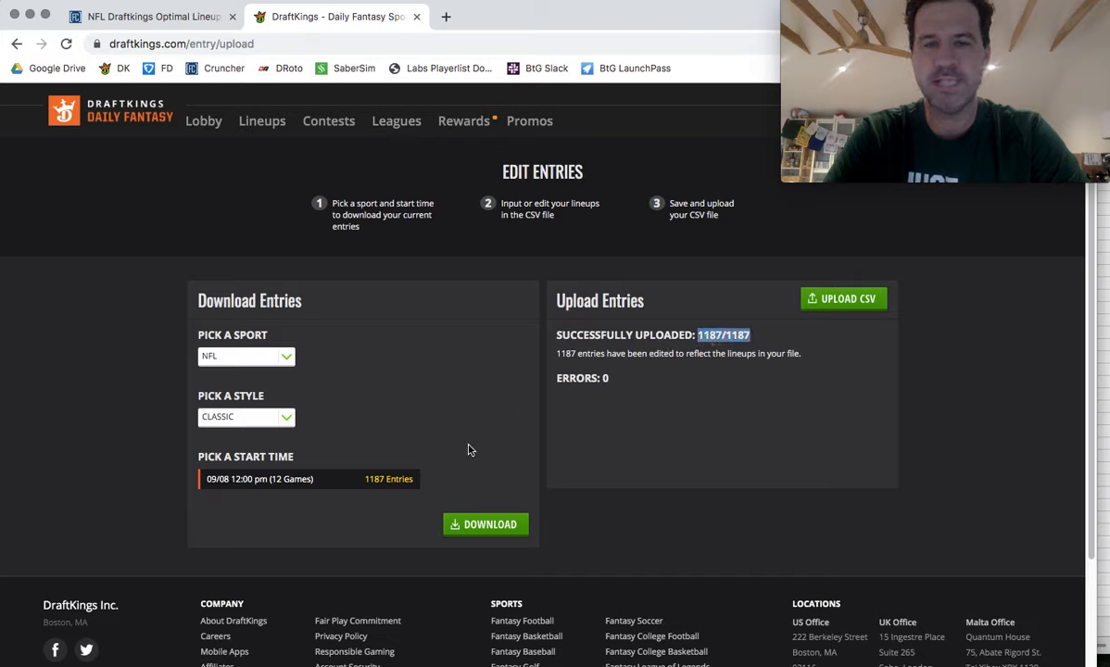
{"action": "left_click", "coordinate": [422, 483]}
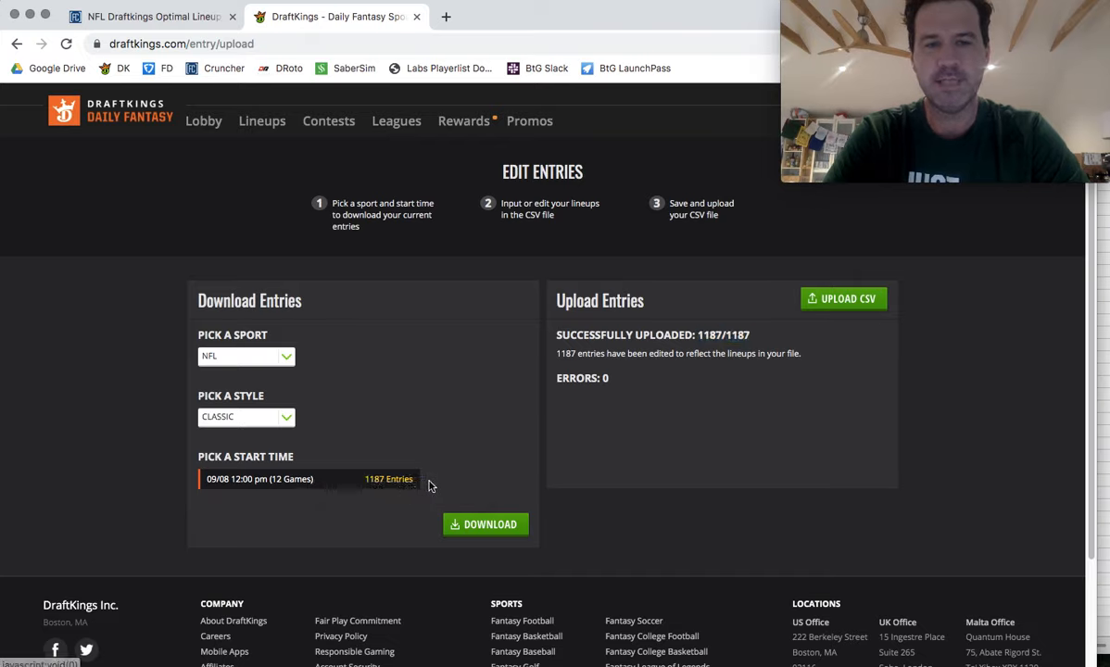
{"action": "left_click_drag", "start_coordinate": [360, 482], "coordinate": [419, 481]}
{"action": "left_click", "coordinate": [470, 467]}
Switch to Excel and close the exported Crunch_3 lineup workbook
{"action": "left_click", "coordinate": [1105, 304]}
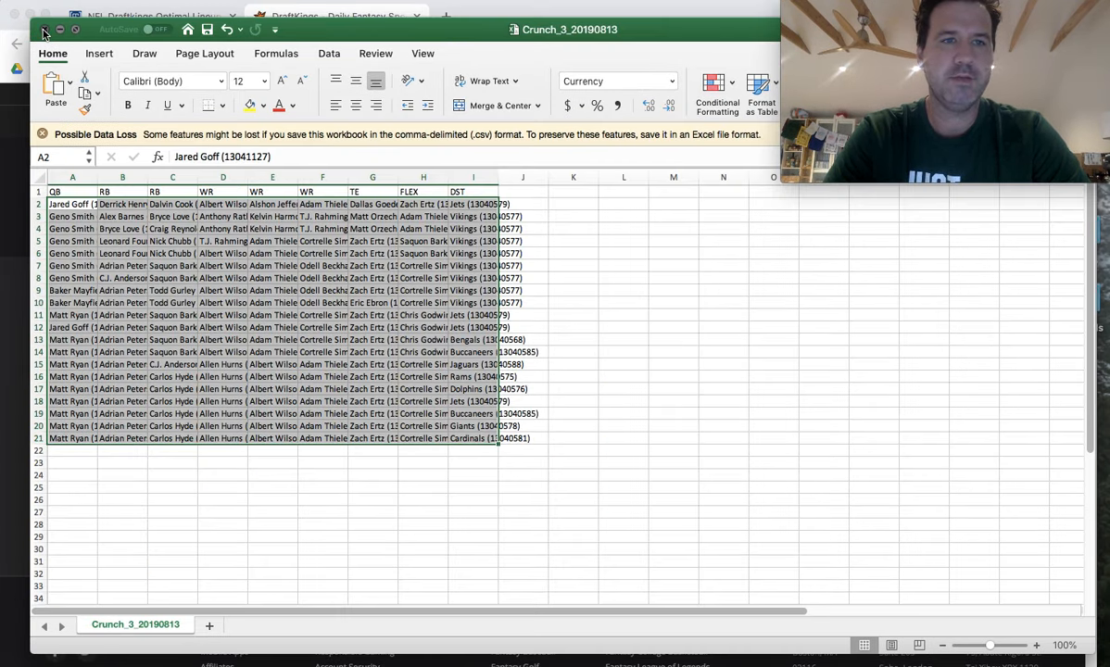
{"action": "left_click", "coordinate": [44, 33]}
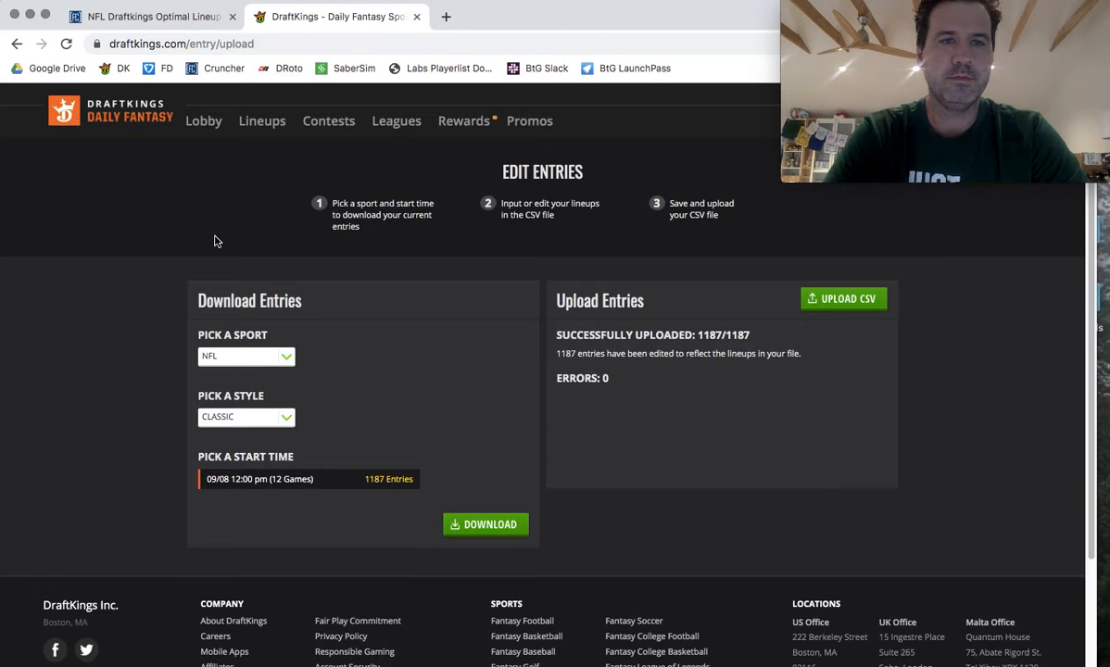
Open FanDuel in the DraftKings tab and load the NFL Fanduel lineup optimizer in the FantasyCruncher tab
{"action": "left_click", "coordinate": [151, 68]}
{"action": "left_click", "coordinate": [148, 17]}
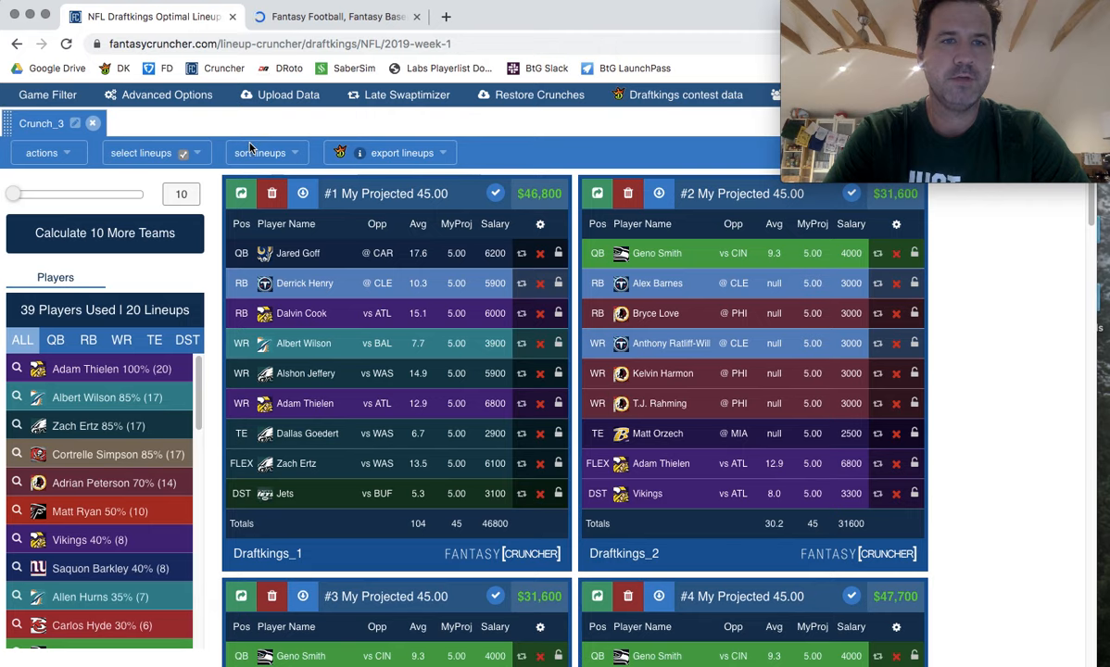
{"action": "scroll", "coordinate": [251, 148], "scroll_direction": "up", "scroll_amount": 7}
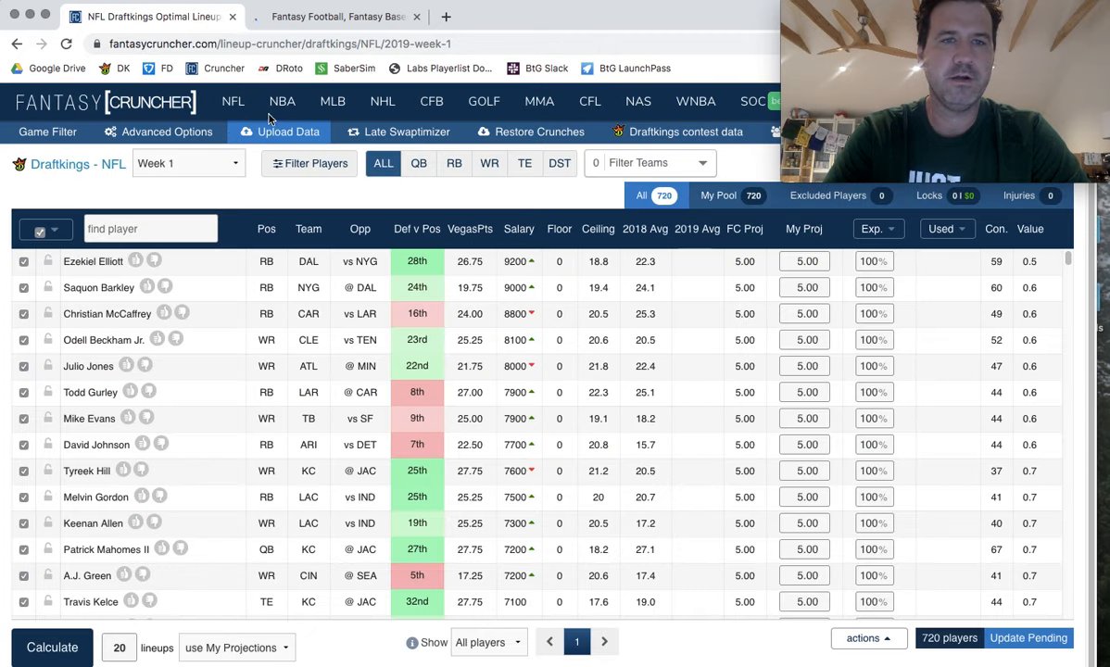
{"action": "mouse_move", "coordinate": [222, 99]}
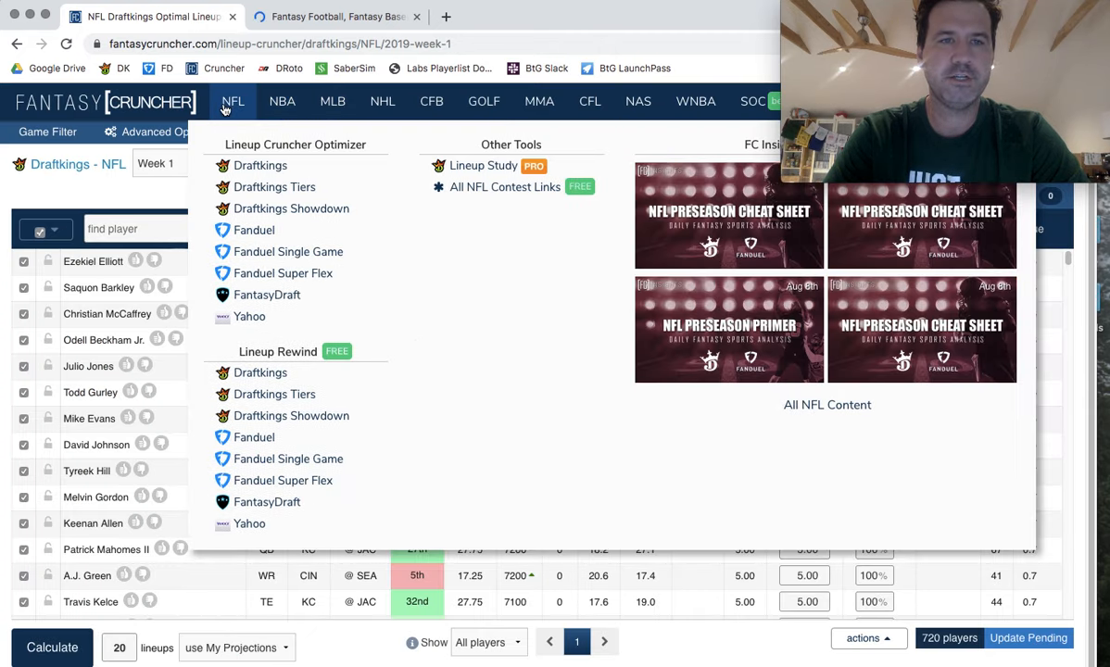
{"action": "left_click", "coordinate": [256, 233]}
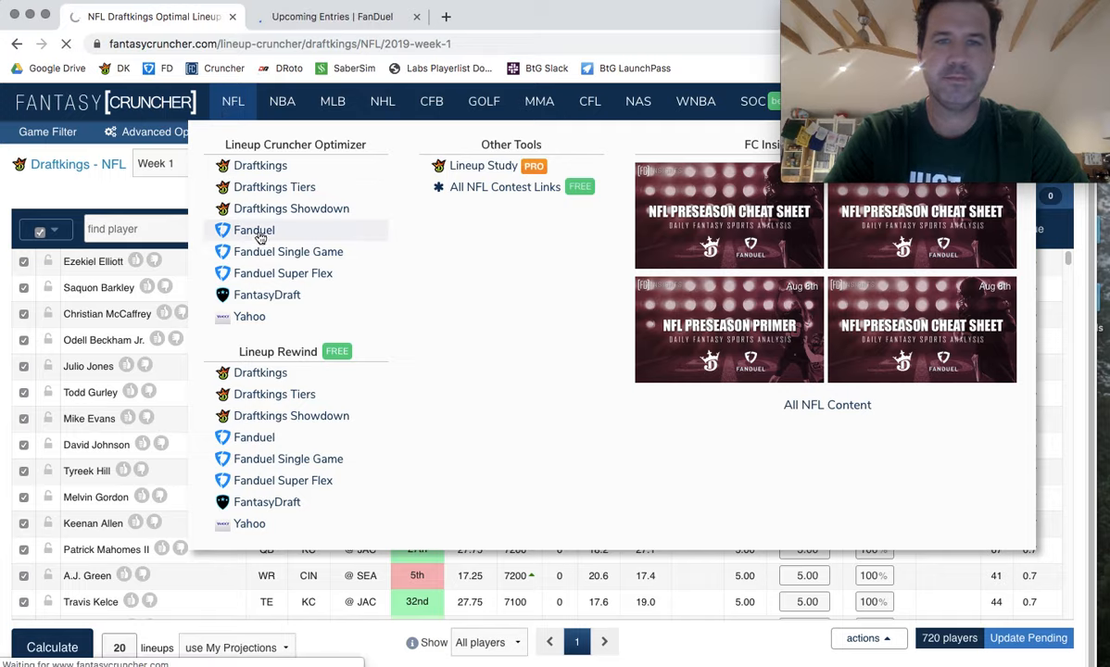
On FanDuel's upcoming NFL entries, download the CSV edit template for the NFL Main 09/08 1:00pm ET slate and open it in Excel
{"action": "left_click", "coordinate": [342, 25]}
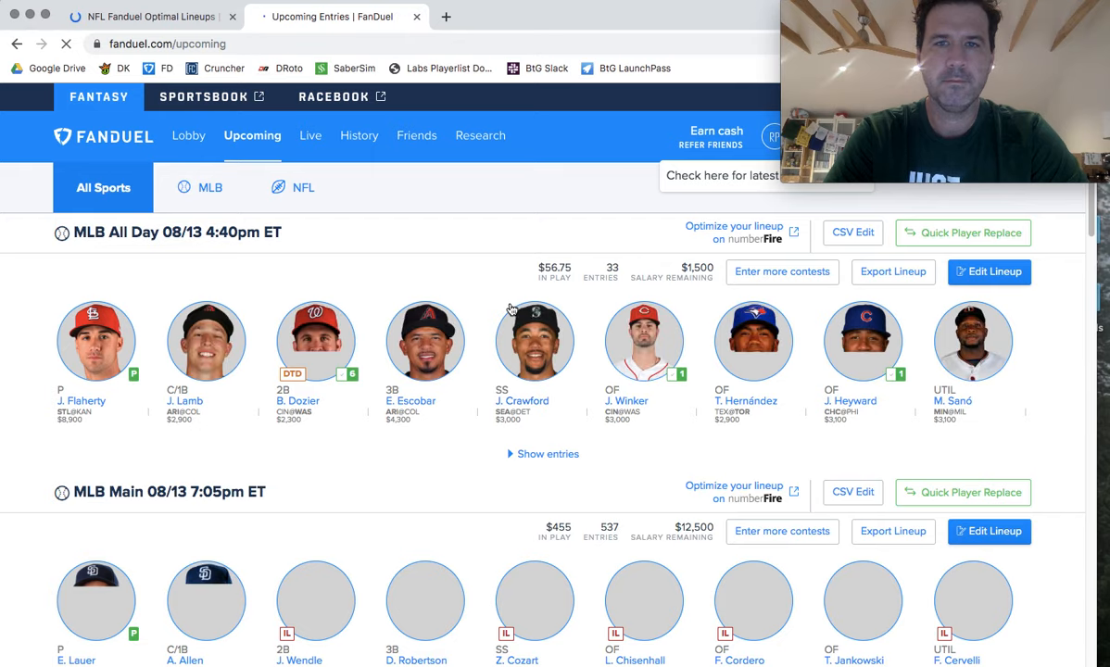
{"action": "left_click", "coordinate": [303, 186]}
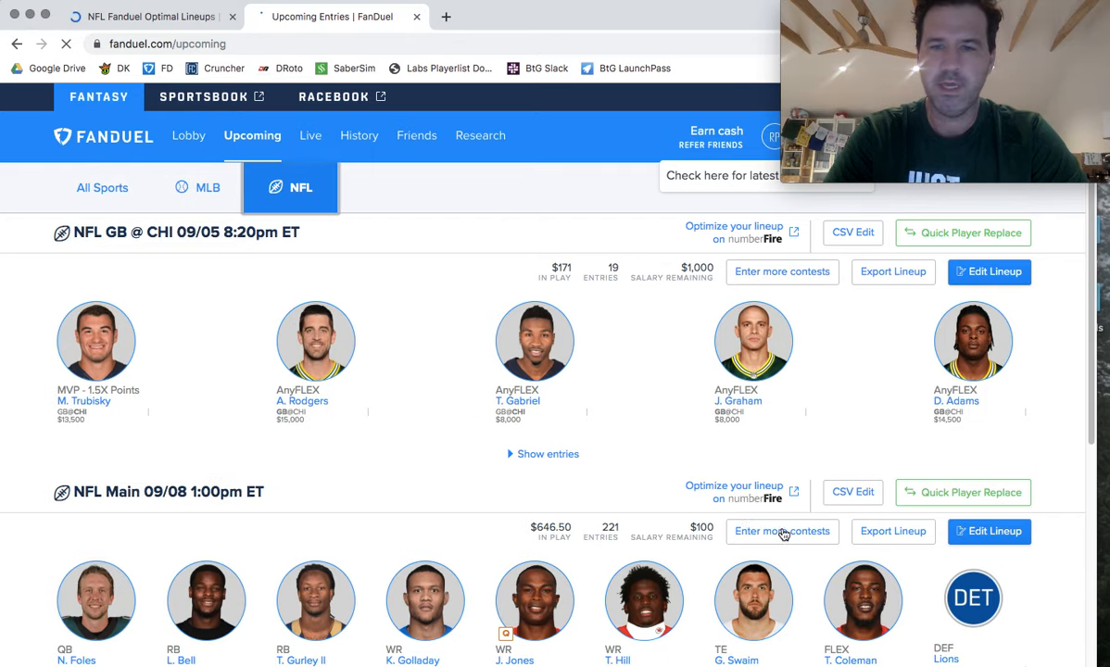
{"action": "left_click", "coordinate": [852, 501]}
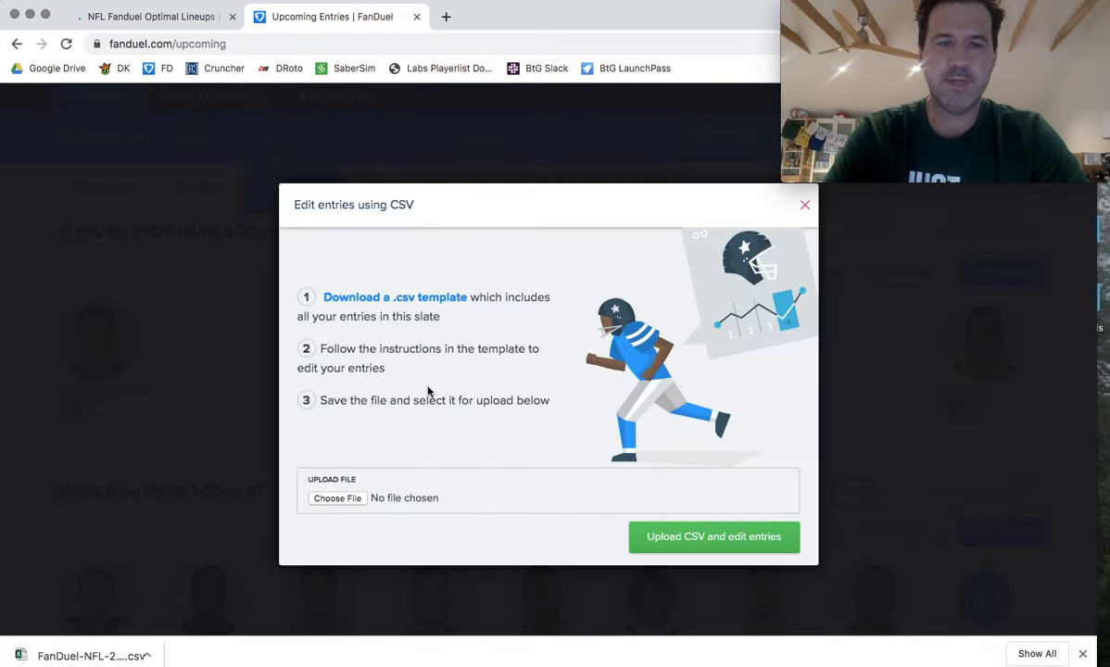
{"action": "left_click", "coordinate": [80, 657]}
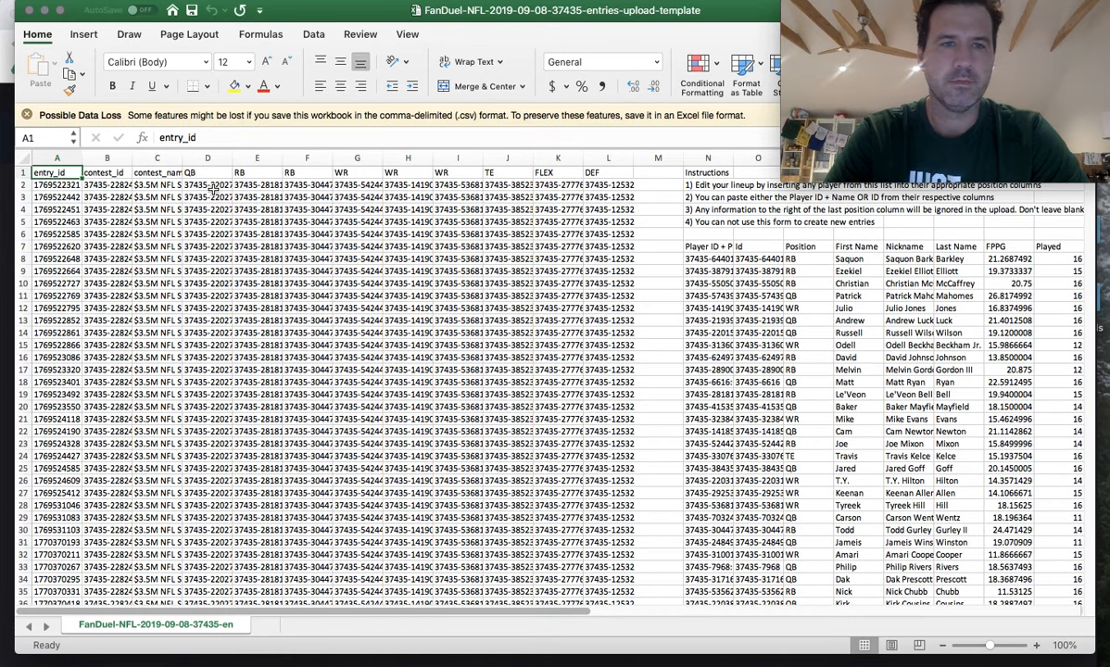
Clear all existing player IDs from the QB through DEF columns of the FanDuel template, from row 2 to the last entry
{"action": "left_click", "coordinate": [212, 188]}
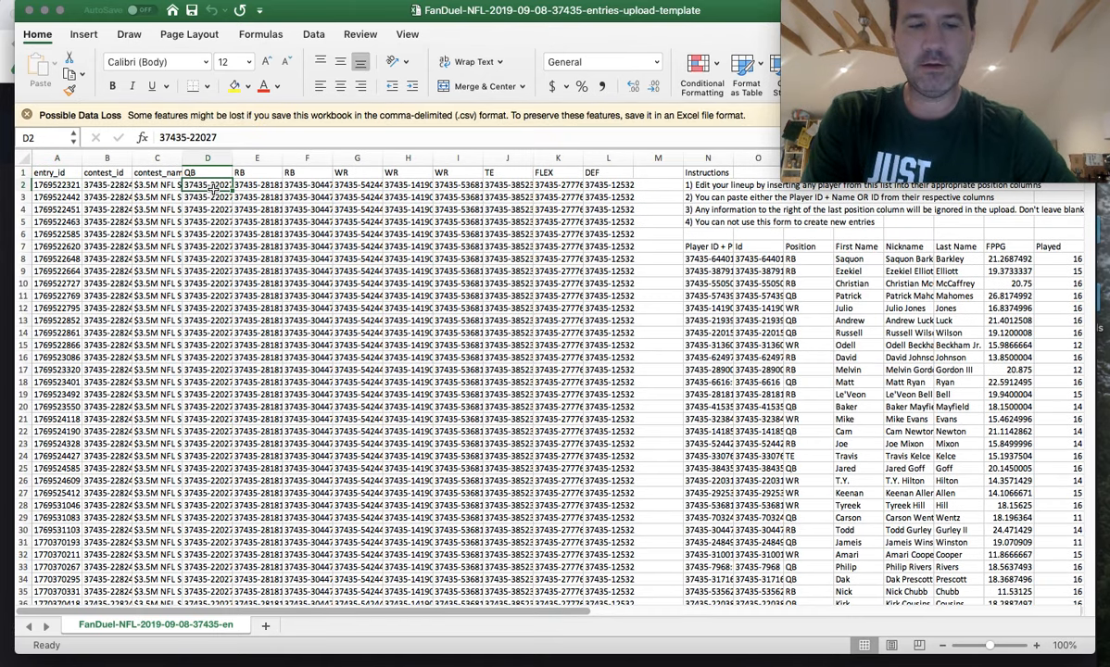
{"action": "key", "text": "ctrl+shift+Right"}
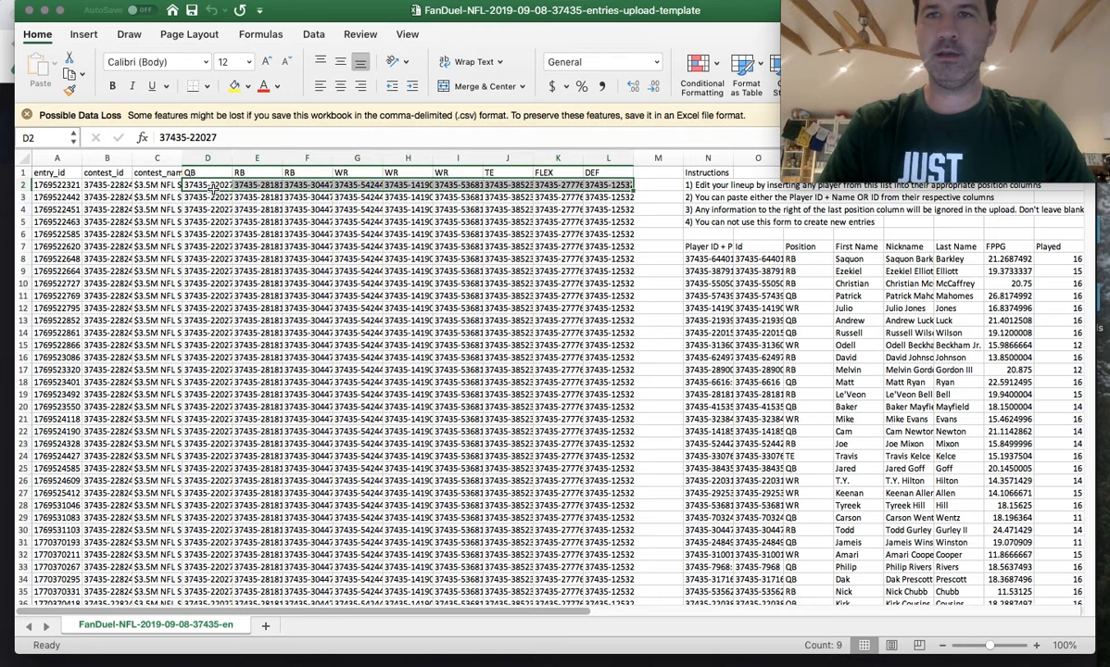
{"action": "key", "text": "ctrl+shift+Down"}
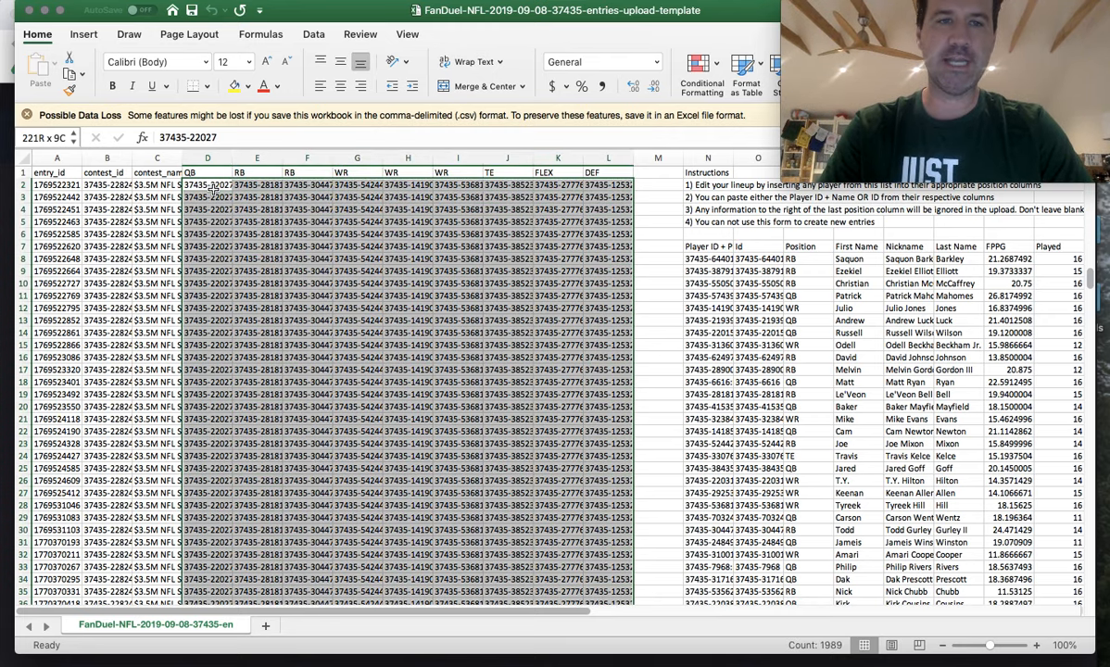
{"action": "scroll", "coordinate": [213, 189], "scroll_direction": "down", "scroll_amount": 10}
{"action": "key", "text": "Delete"}
{"action": "scroll", "coordinate": [213, 189], "scroll_direction": "up", "scroll_amount": 10}
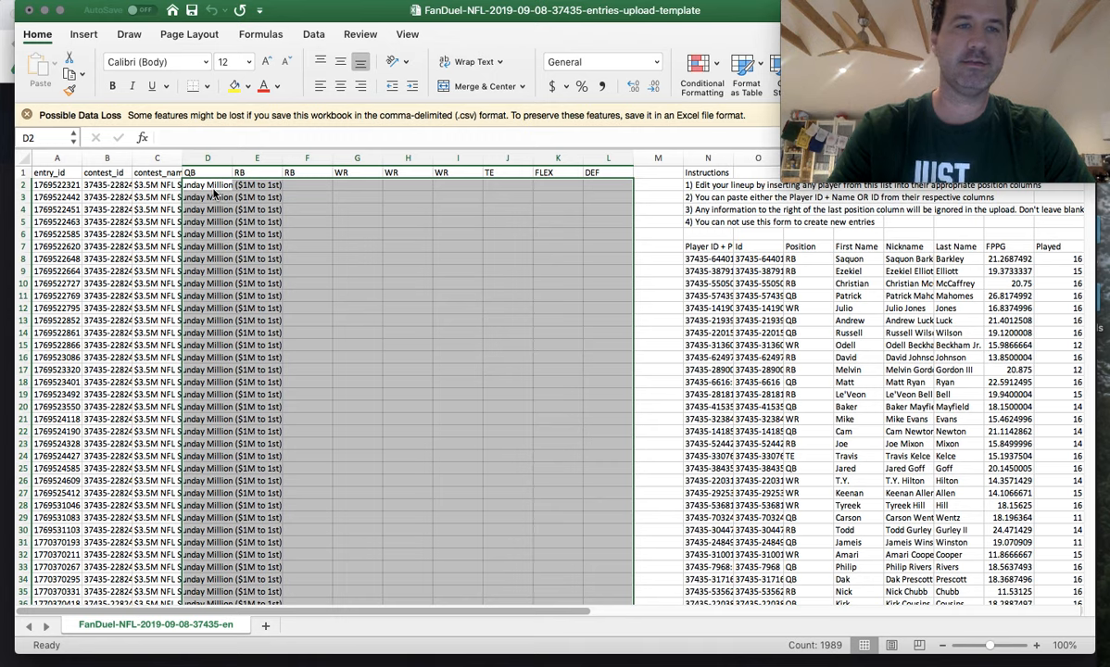
{"action": "left_click", "coordinate": [214, 195]}
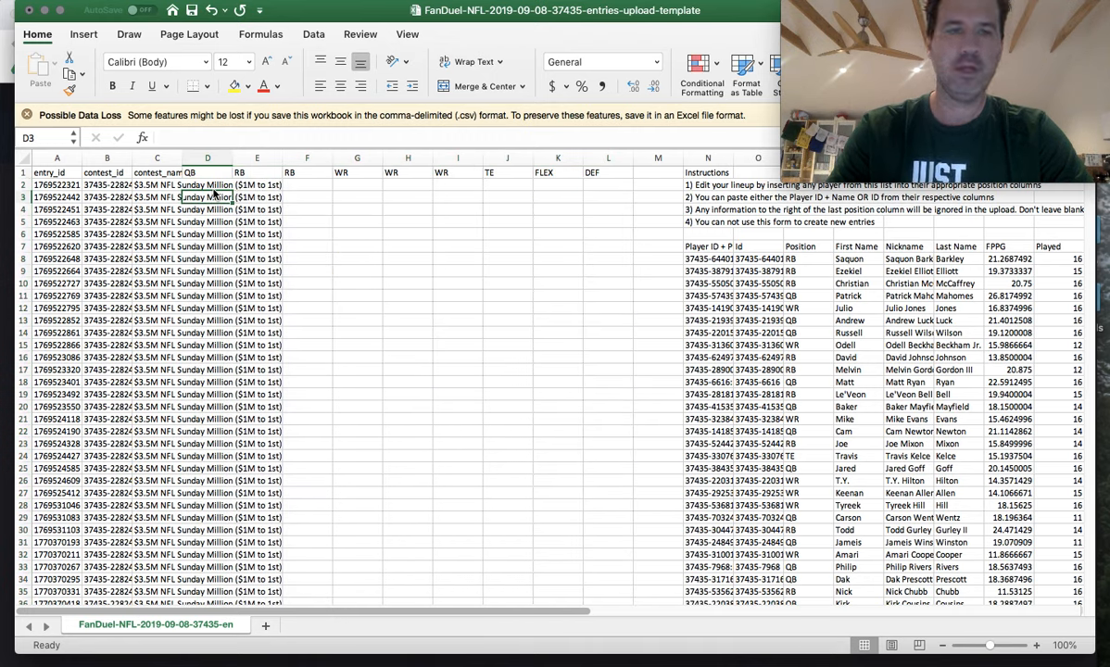
{"action": "key", "text": "Down"}
{"action": "key", "text": "Down"}
{"action": "key", "text": "Down"}
{"action": "key", "text": "Down"}
{"action": "key", "text": "Down"}
{"action": "key", "text": "Down"}
{"action": "key", "text": "Down"}
{"action": "key", "text": "Down"}
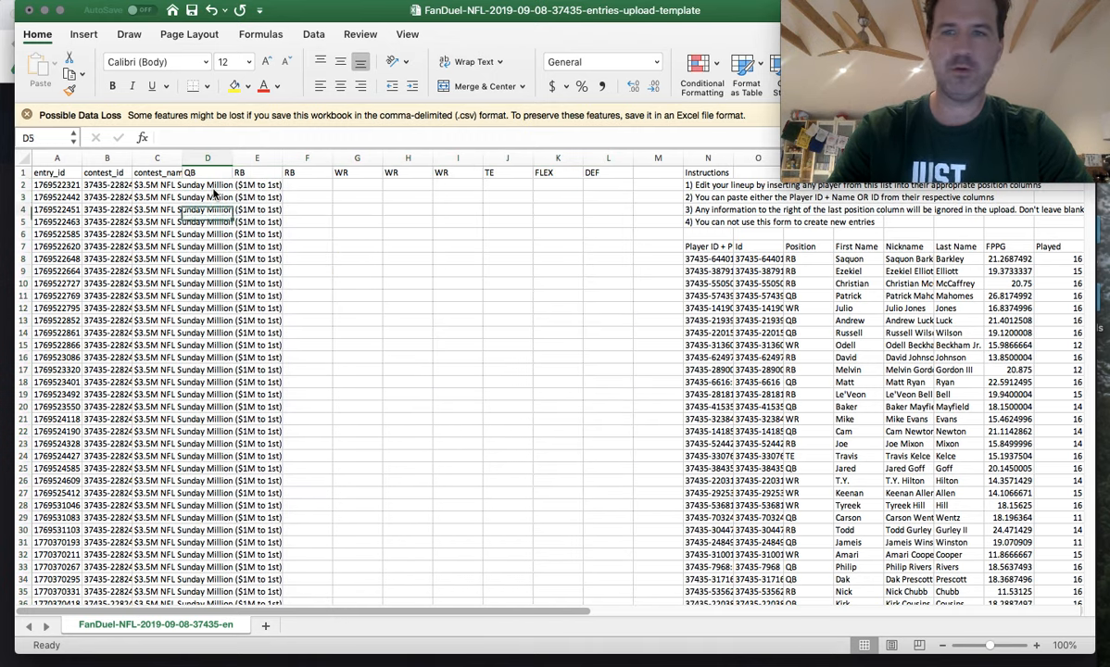
{"action": "key", "text": "Up"}
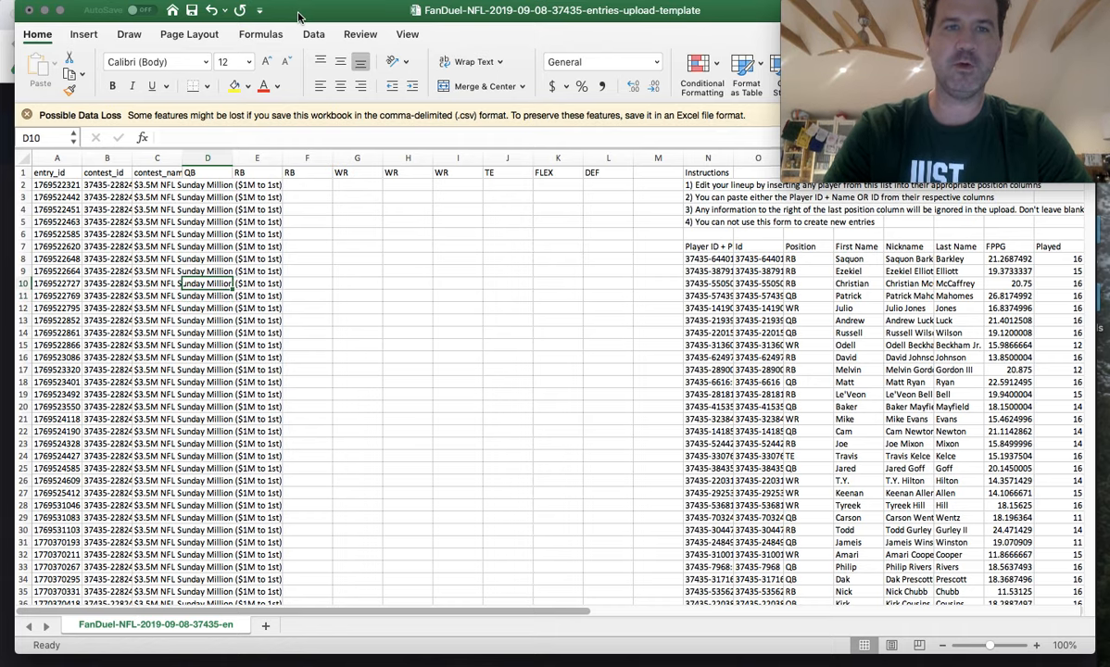
Switch back to the FantasyCruncher tab in the browser and set the Fanduel NFL week to Week 1
{"action": "left_click_drag", "start_coordinate": [299, 5], "coordinate": [428, 5]}
{"action": "left_click", "coordinate": [120, 250]}
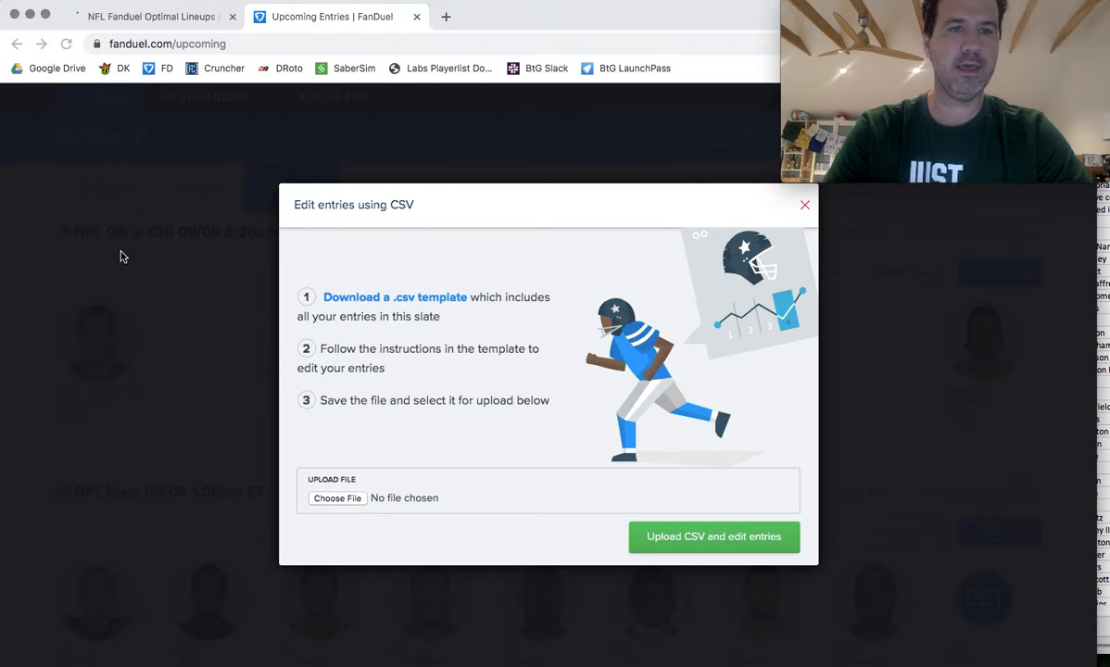
{"action": "left_click", "coordinate": [188, 26]}
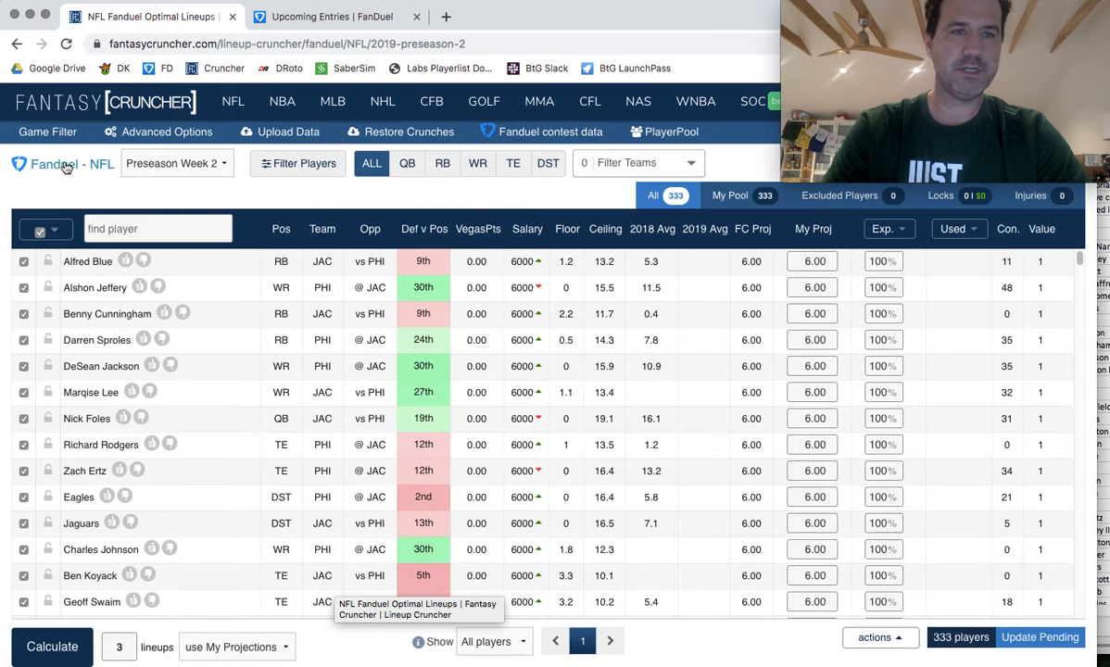
{"action": "left_click", "coordinate": [185, 165]}
{"action": "left_click", "coordinate": [194, 180]}
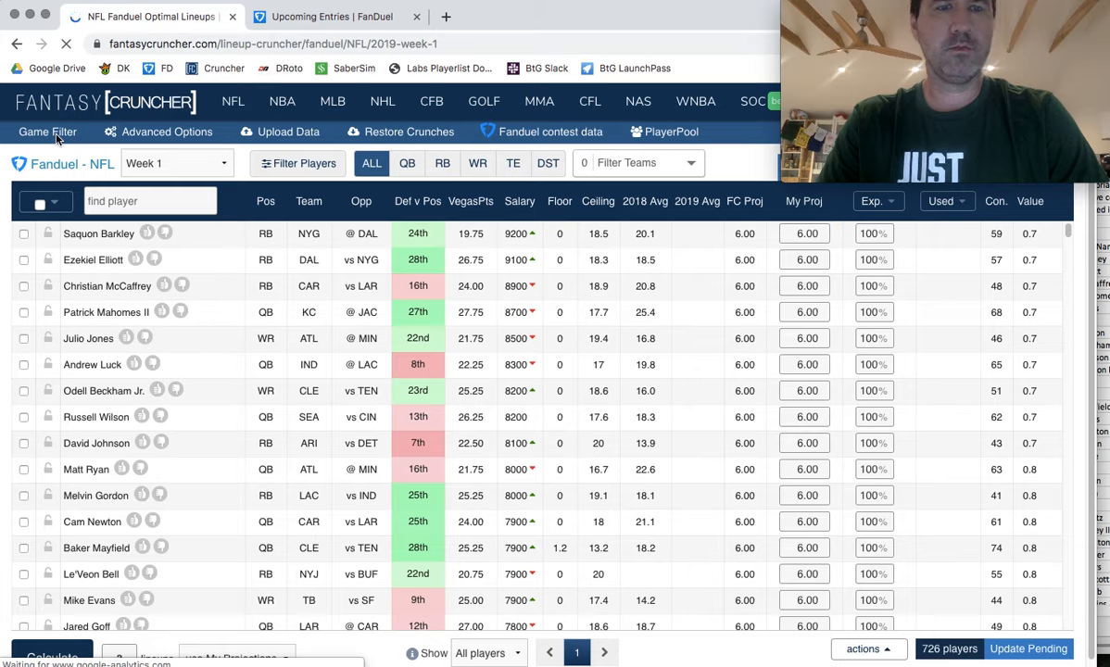
Filter the Fanduel games by the 09/08 12:00 pm Main 12 Games slate
{"action": "left_click", "coordinate": [57, 136]}
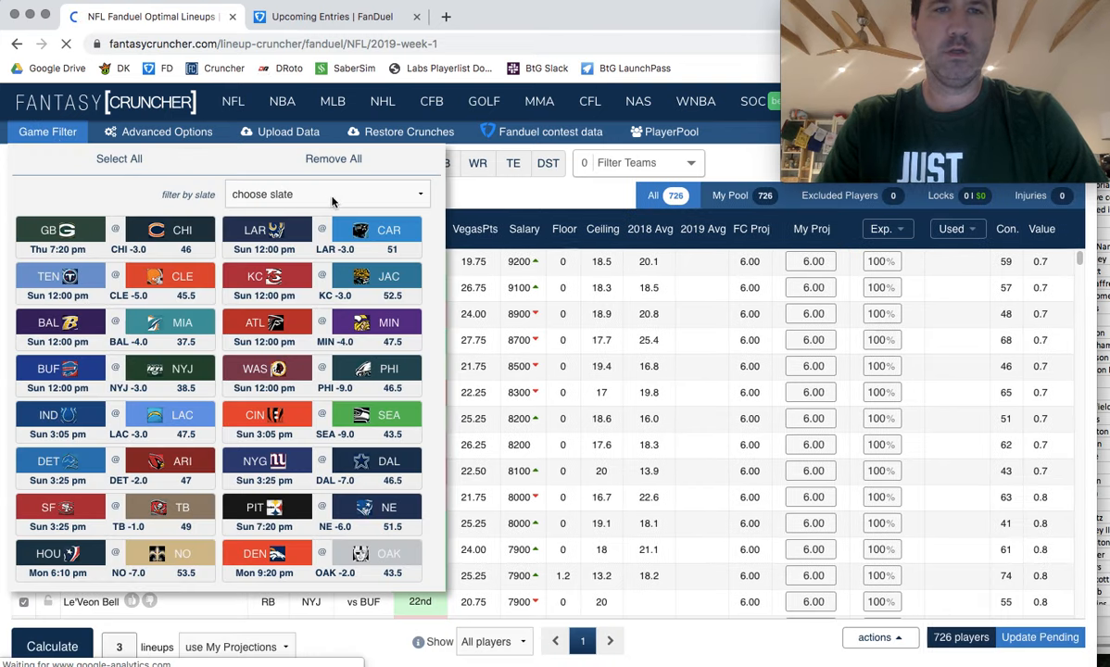
{"action": "left_click", "coordinate": [324, 193]}
{"action": "left_click", "coordinate": [305, 205]}
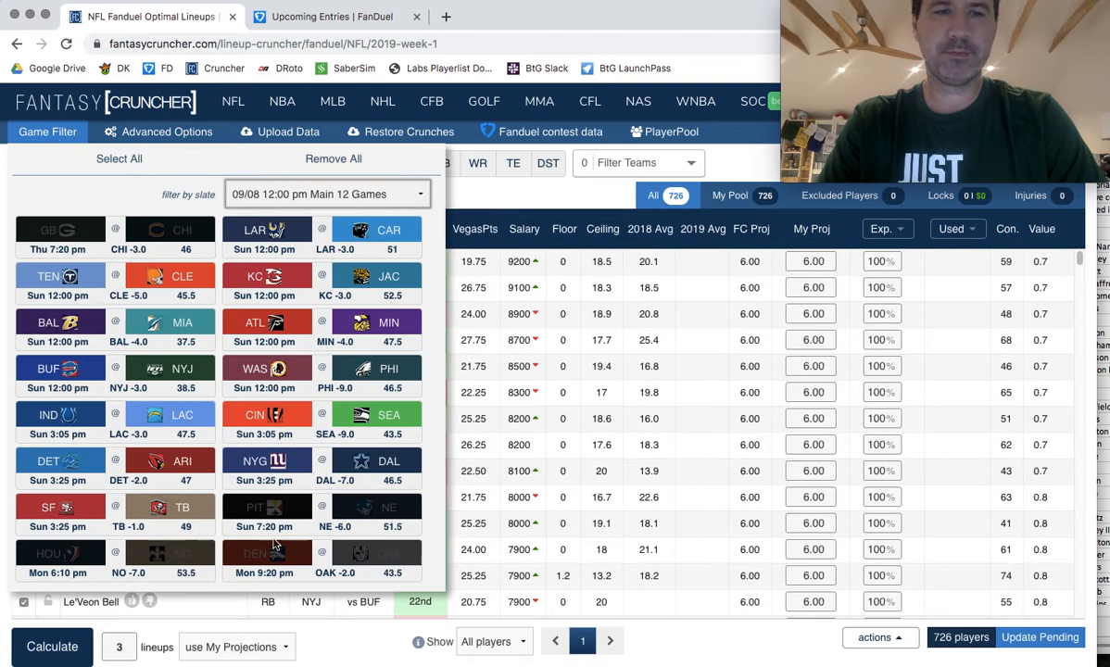
Set the number of lineups to 20 and calculate the Fanduel lineups using My Projections
{"action": "left_click", "coordinate": [122, 652]}
{"action": "type", "text": "2"}
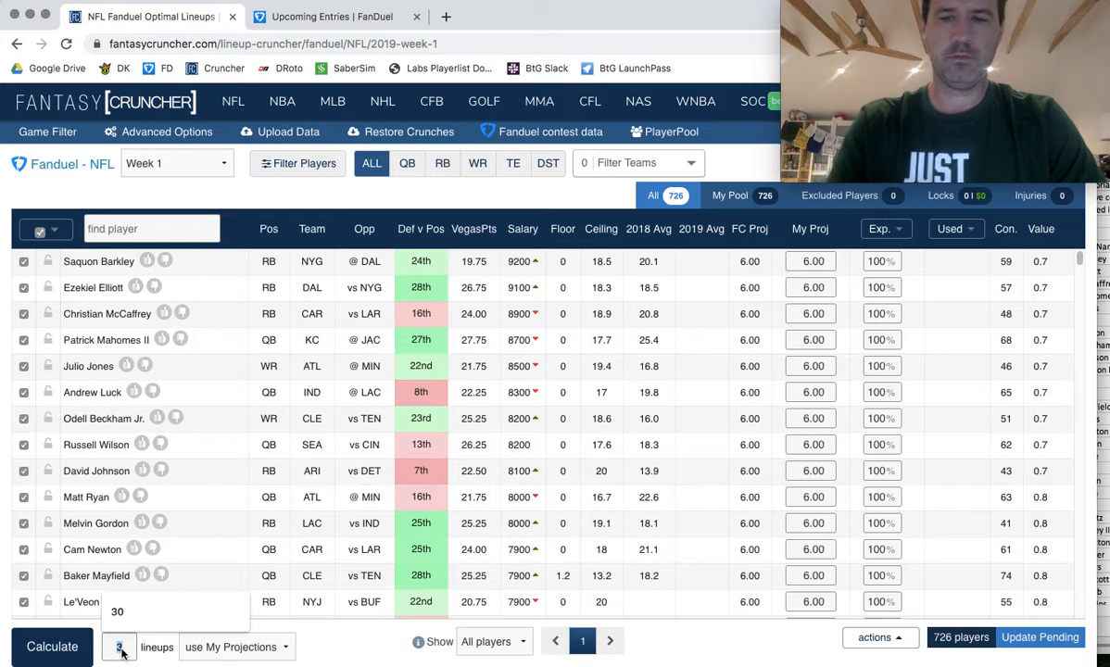
{"action": "type", "text": "0"}
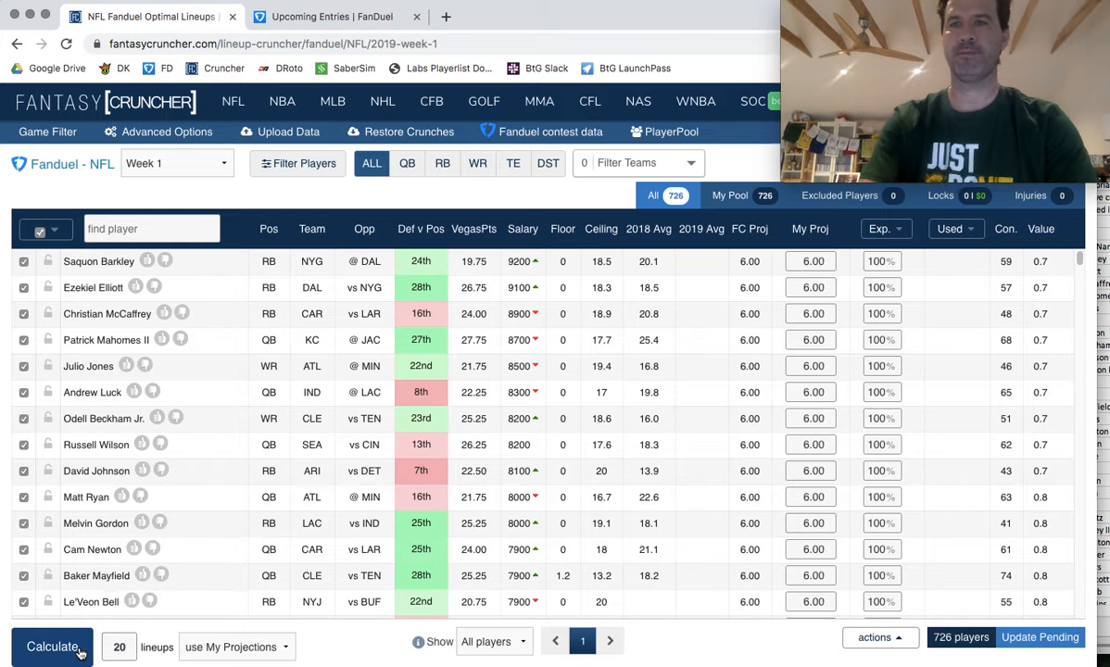
{"action": "left_click", "coordinate": [80, 654]}
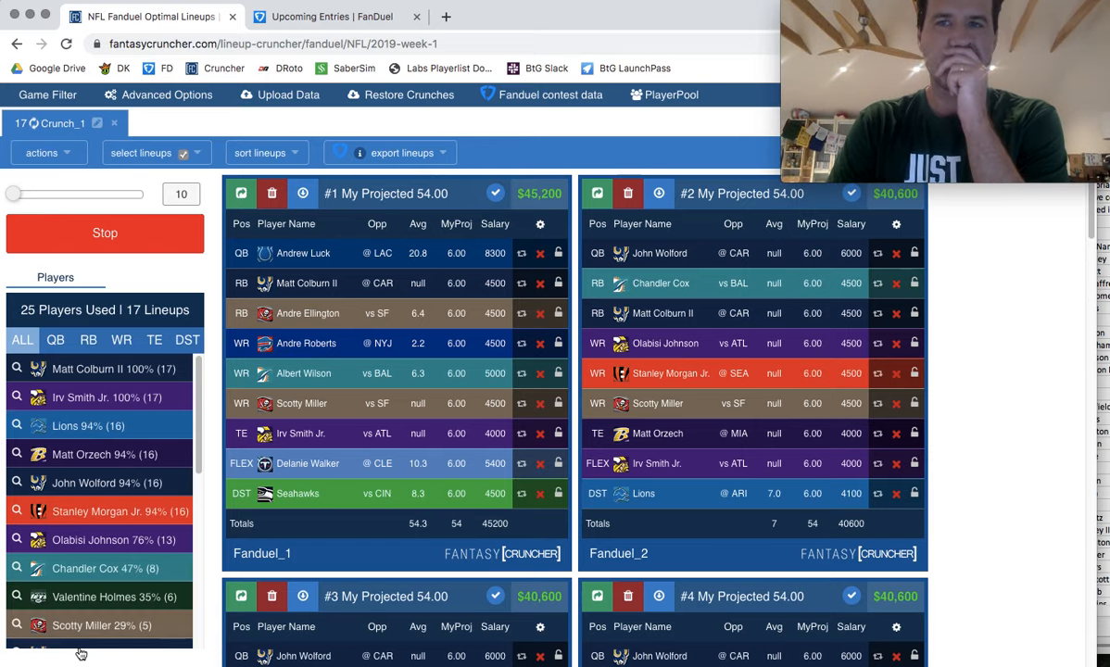
Export the calculated lineups for the 09/08 12:00 pm Main slate as a CSV and open the file in Excel
{"action": "left_click", "coordinate": [401, 153]}
{"action": "left_click", "coordinate": [396, 183]}
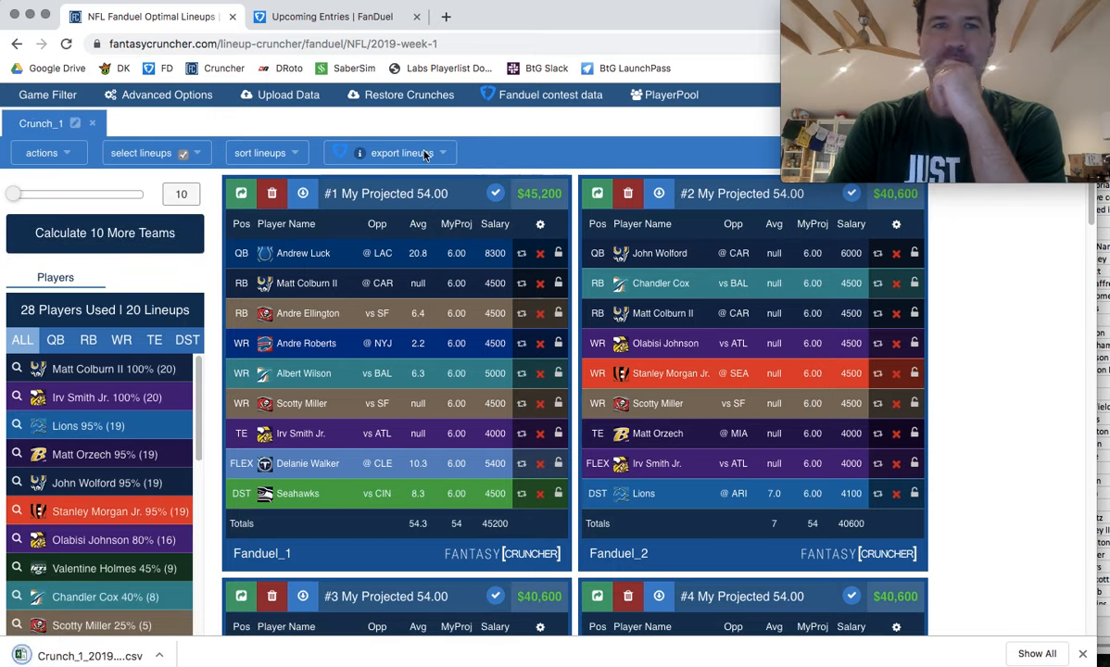
{"action": "left_click", "coordinate": [411, 159]}
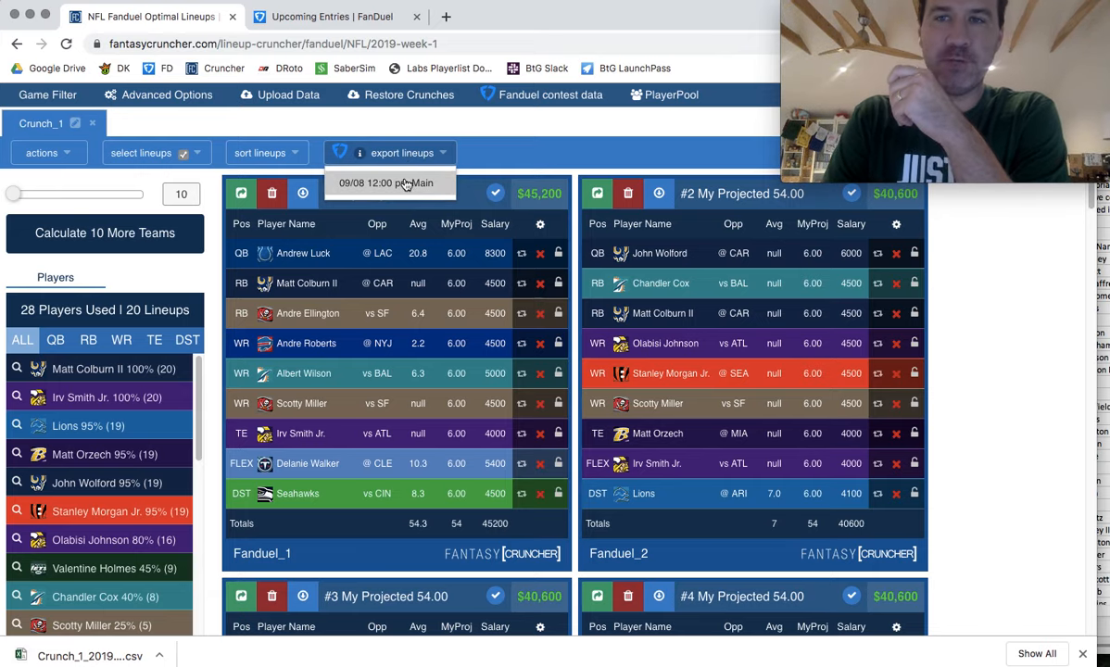
{"action": "left_click", "coordinate": [411, 184]}
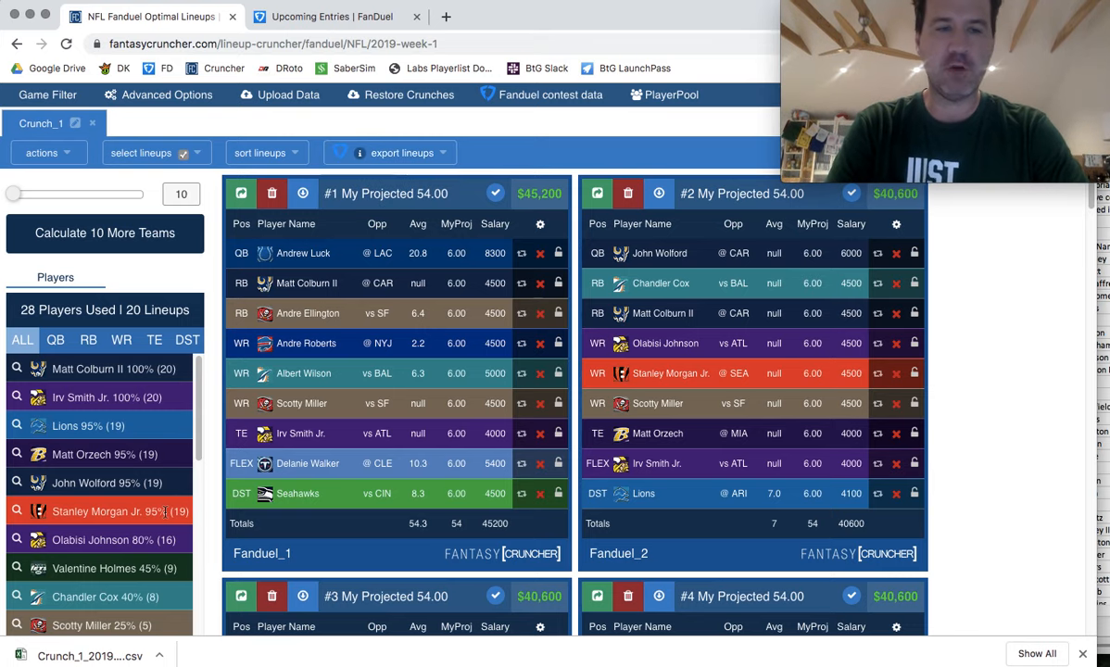
{"action": "left_click", "coordinate": [88, 655]}
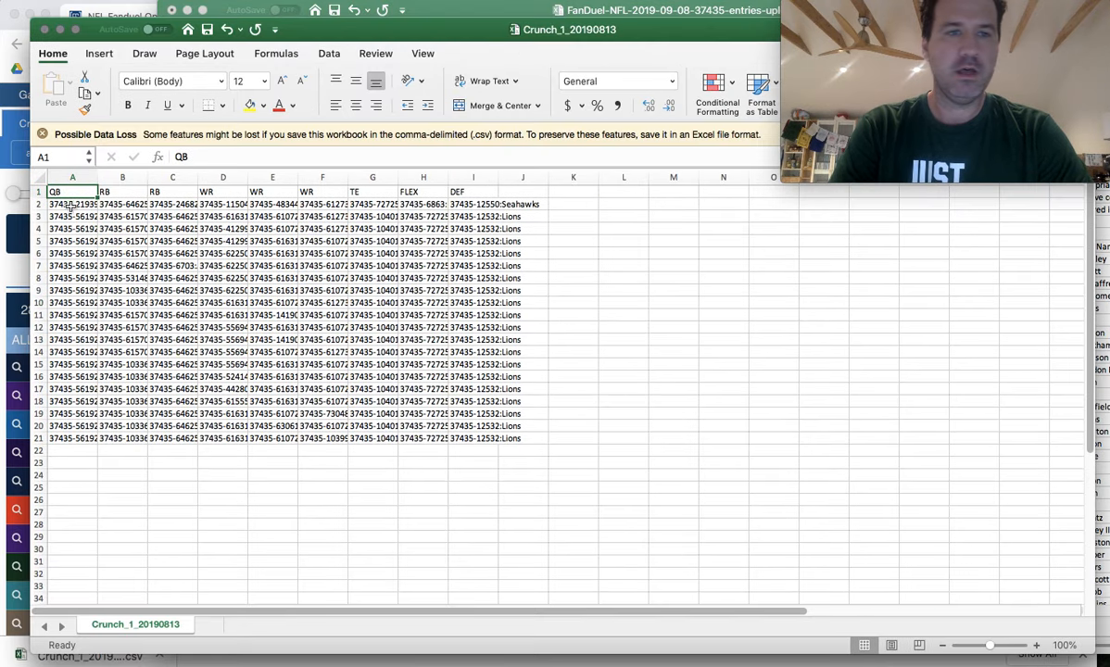
Copy lineup cells A2:I21 into the FanDuel entries template starting at D2, and fill the block down to the last entry in row 222
{"action": "left_click", "coordinate": [65, 205]}
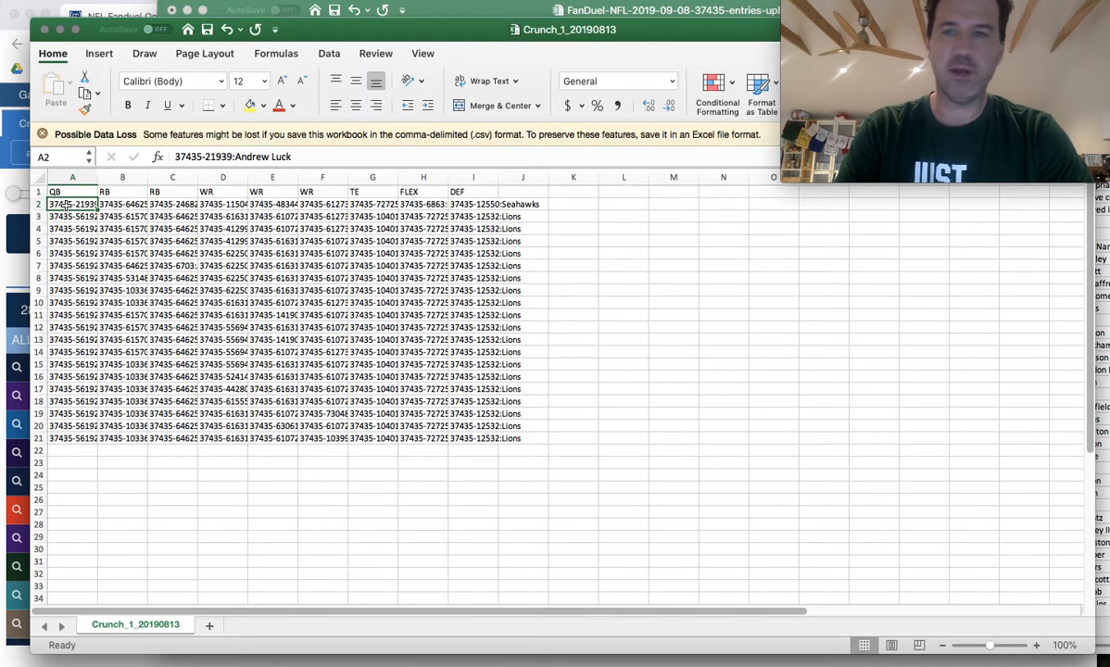
{"action": "left_click_drag", "start_coordinate": [65, 205], "coordinate": [472, 438]}
{"action": "key", "text": "super+c"}
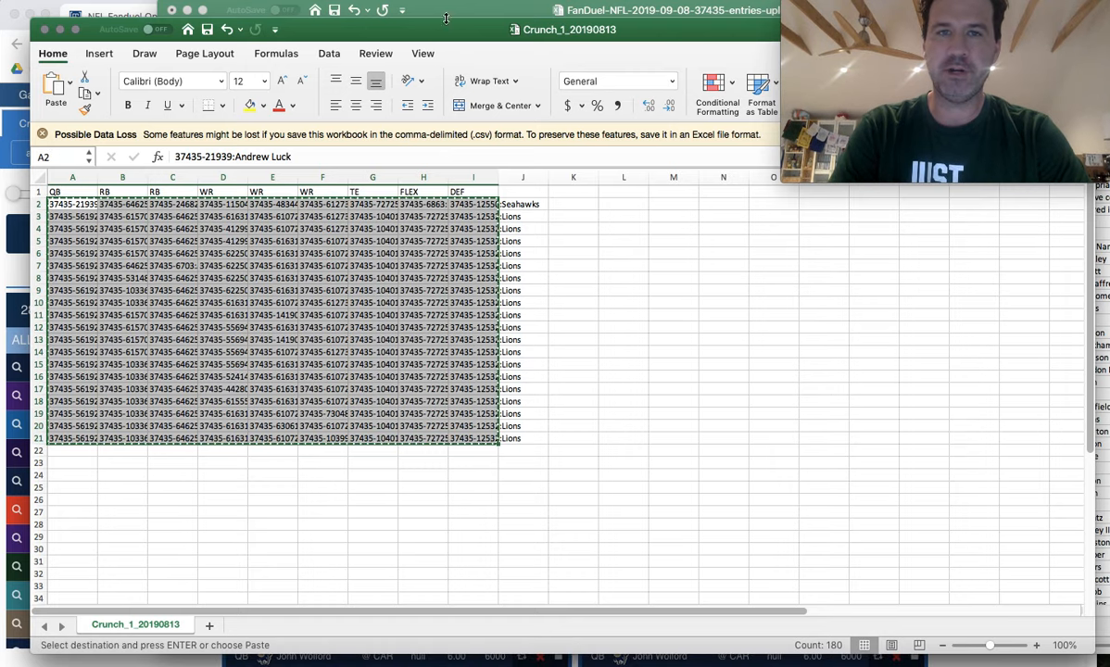
{"action": "left_click", "coordinate": [443, 9]}
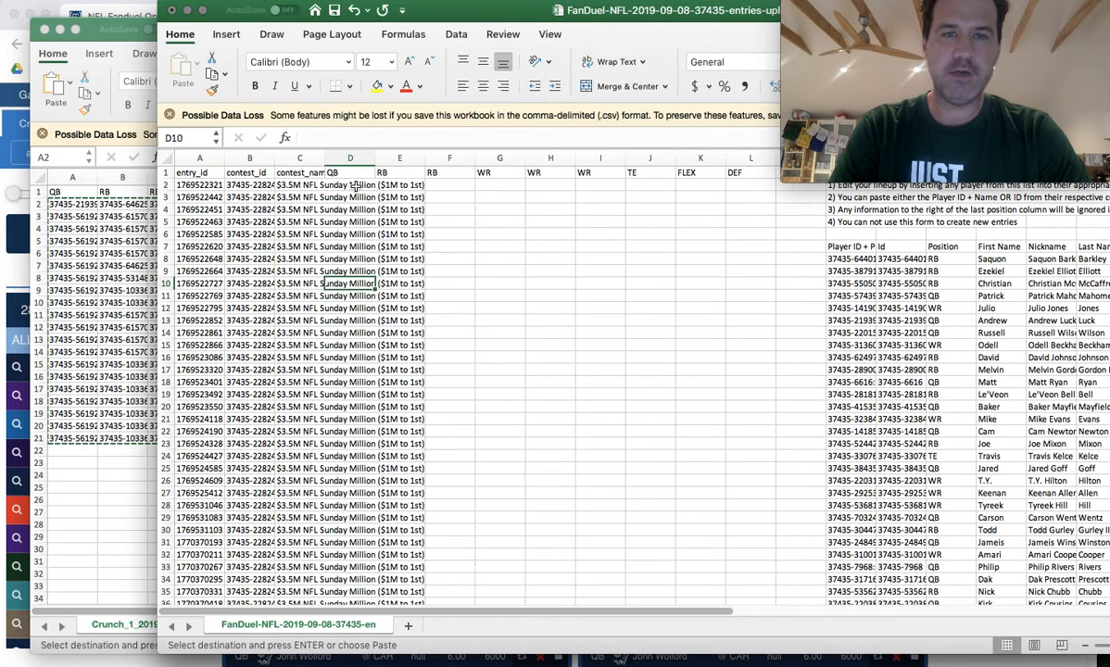
{"action": "left_click", "coordinate": [355, 186]}
{"action": "key", "text": "super+v"}
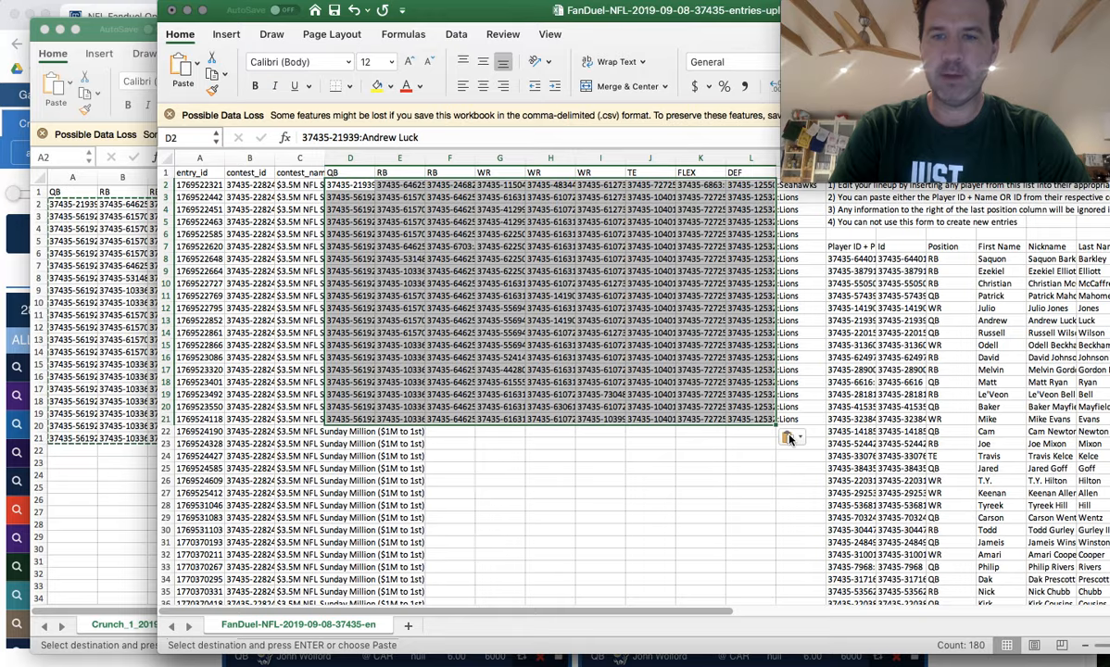
{"action": "left_click_drag", "start_coordinate": [774, 424], "coordinate": [751, 560]}
{"action": "left_click", "coordinate": [658, 506]}
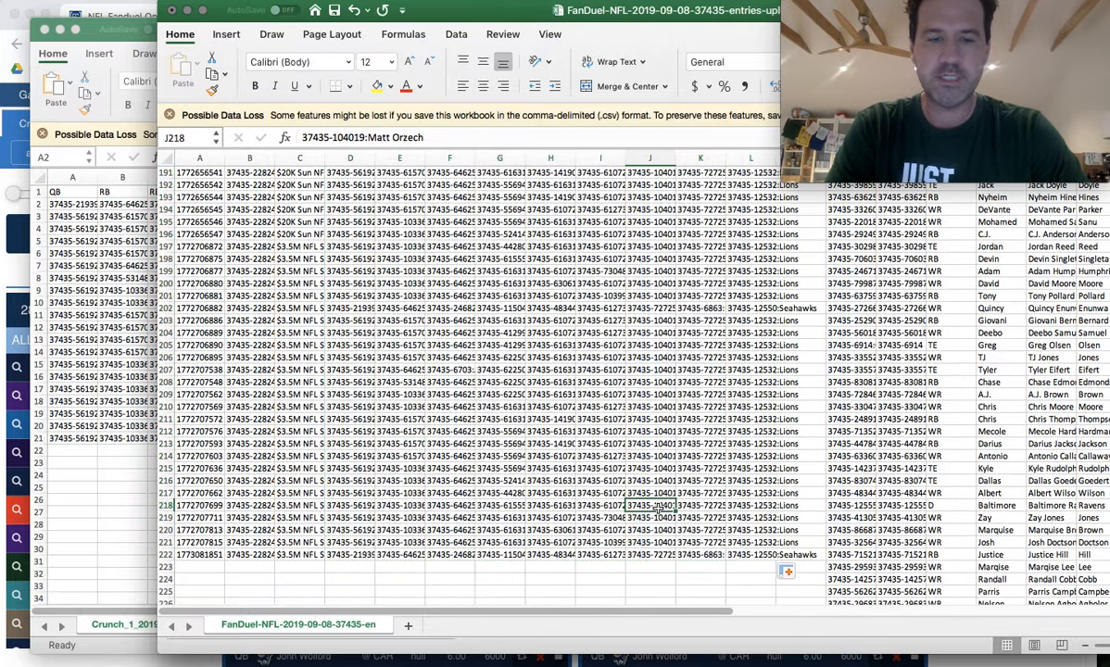
{"action": "left_click", "coordinate": [5, 275]}
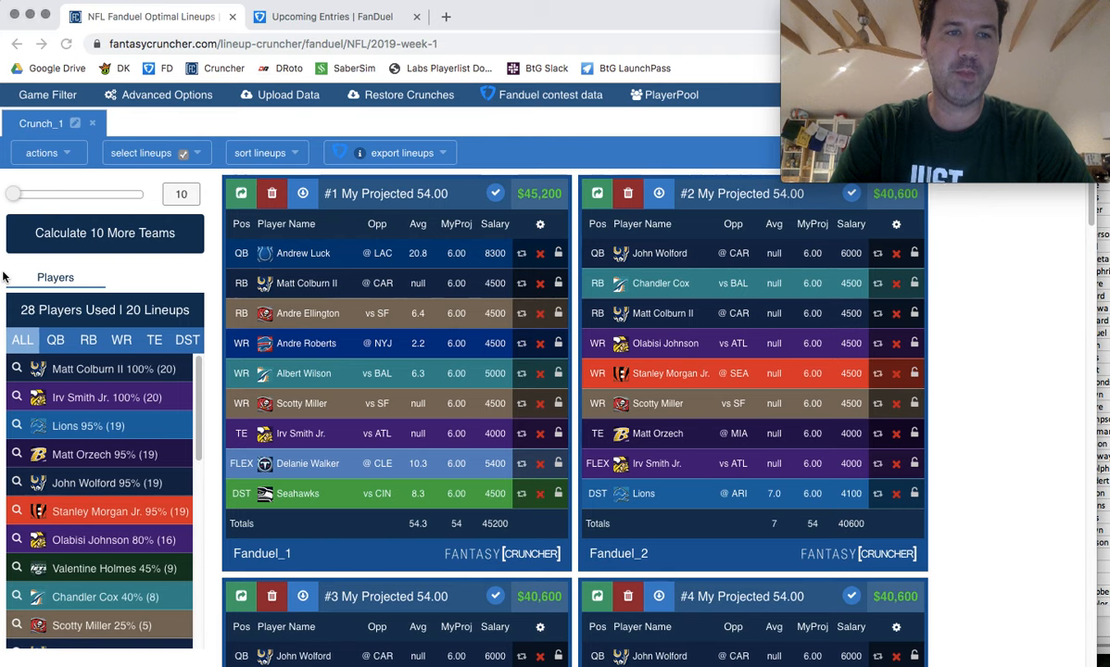
{"action": "left_click", "coordinate": [330, 16]}
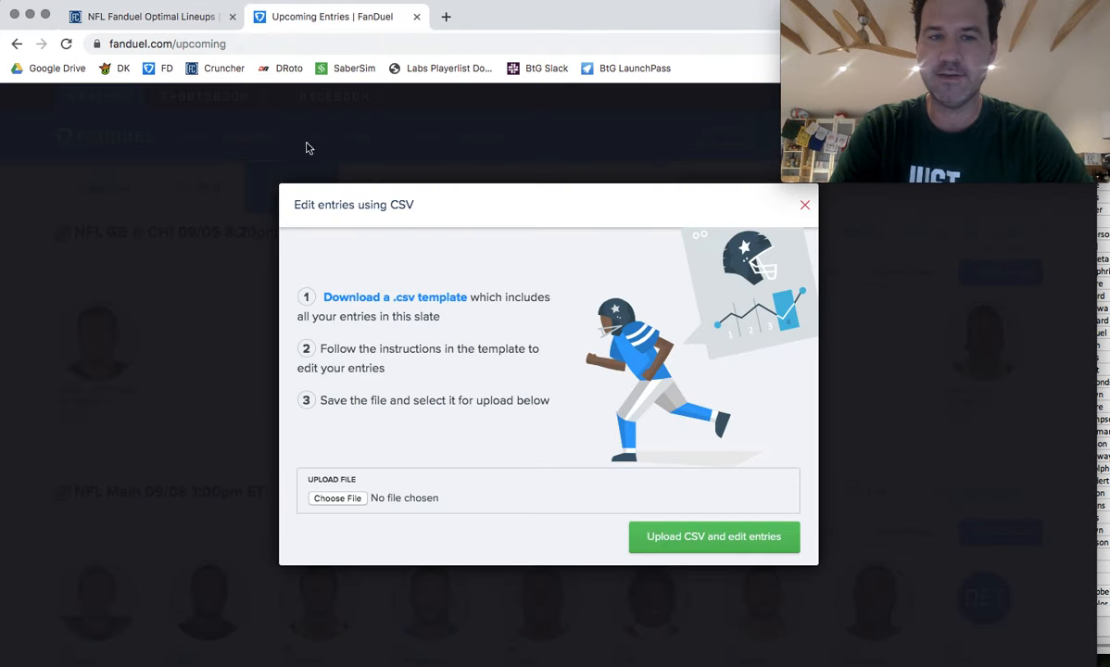
{"action": "left_click", "coordinate": [337, 499]}
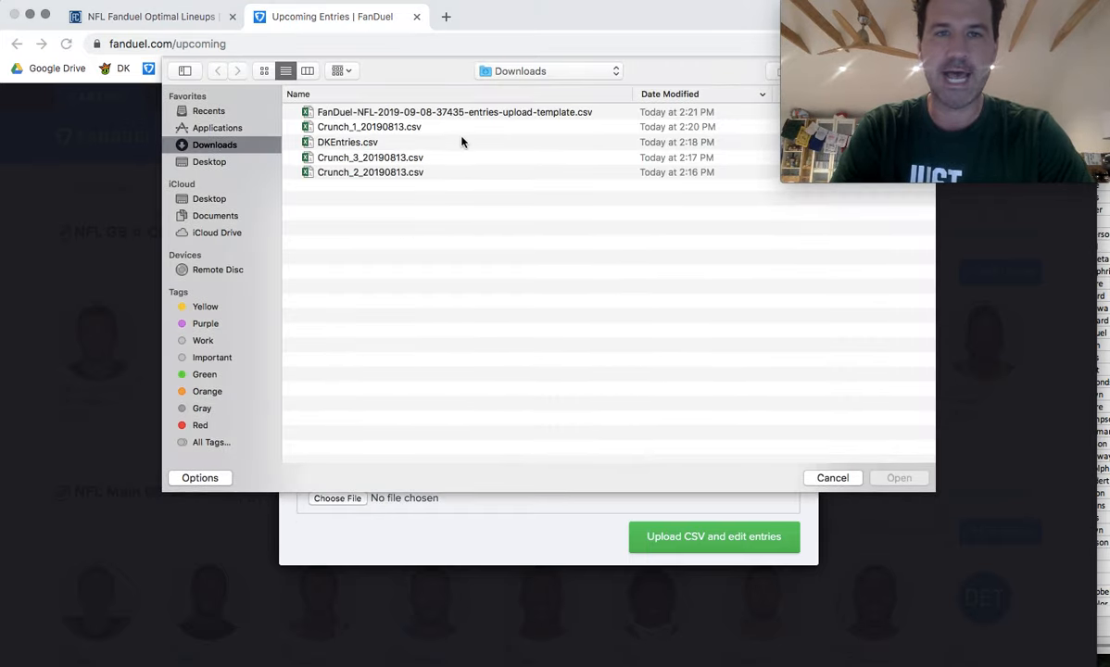
{"action": "double_click", "coordinate": [480, 113]}
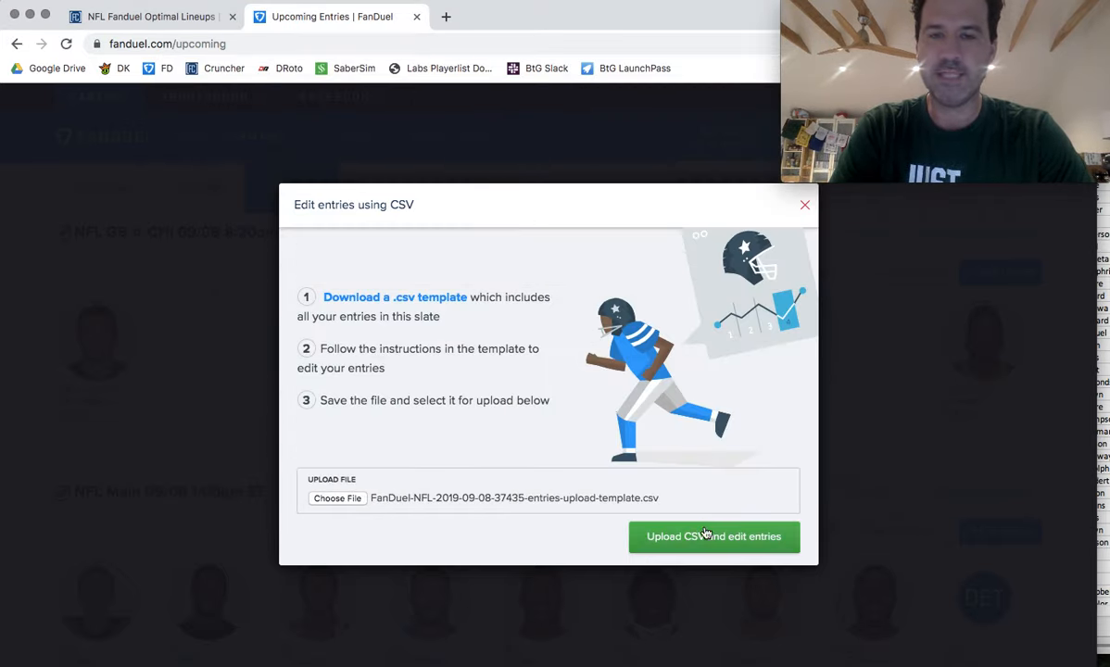
{"action": "left_click", "coordinate": [709, 539]}
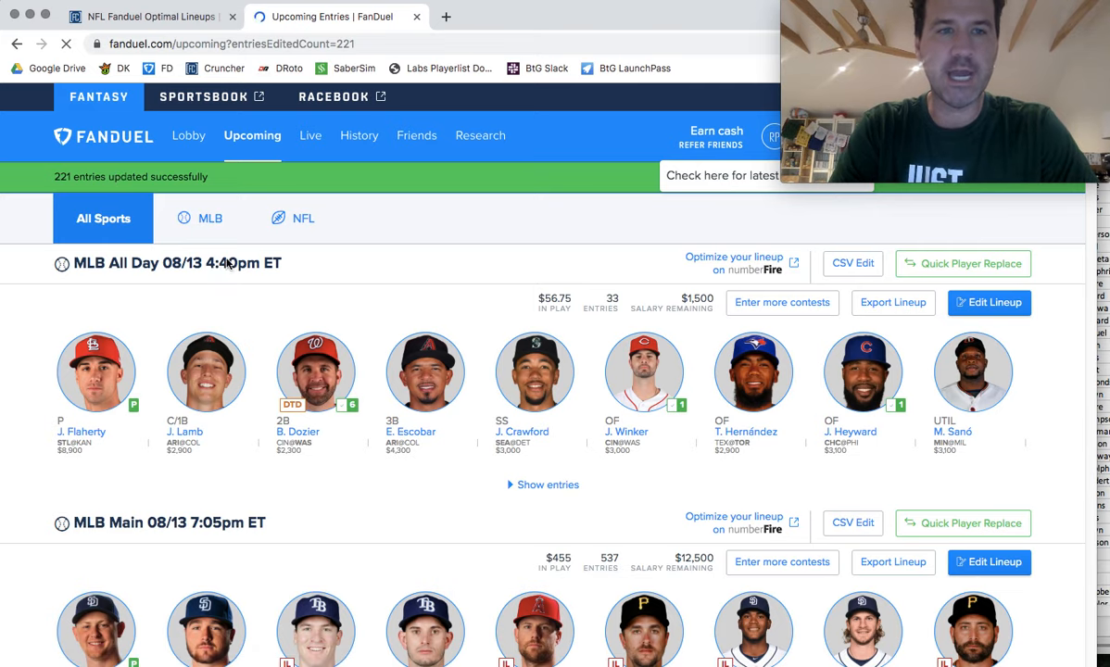
Filter the upcoming entries to NFL and check the updated lineups in the NFL Main 09/08 1:00pm ET slate
{"action": "left_click", "coordinate": [295, 218]}
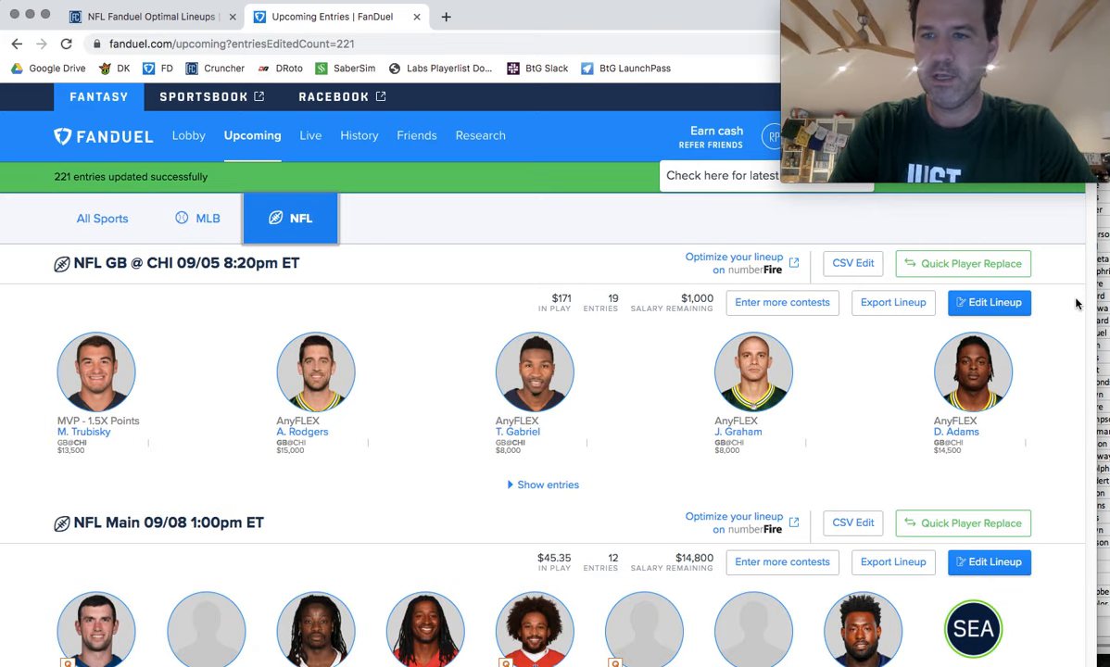
{"action": "scroll", "coordinate": [1077, 304], "scroll_direction": "down", "scroll_amount": 5}
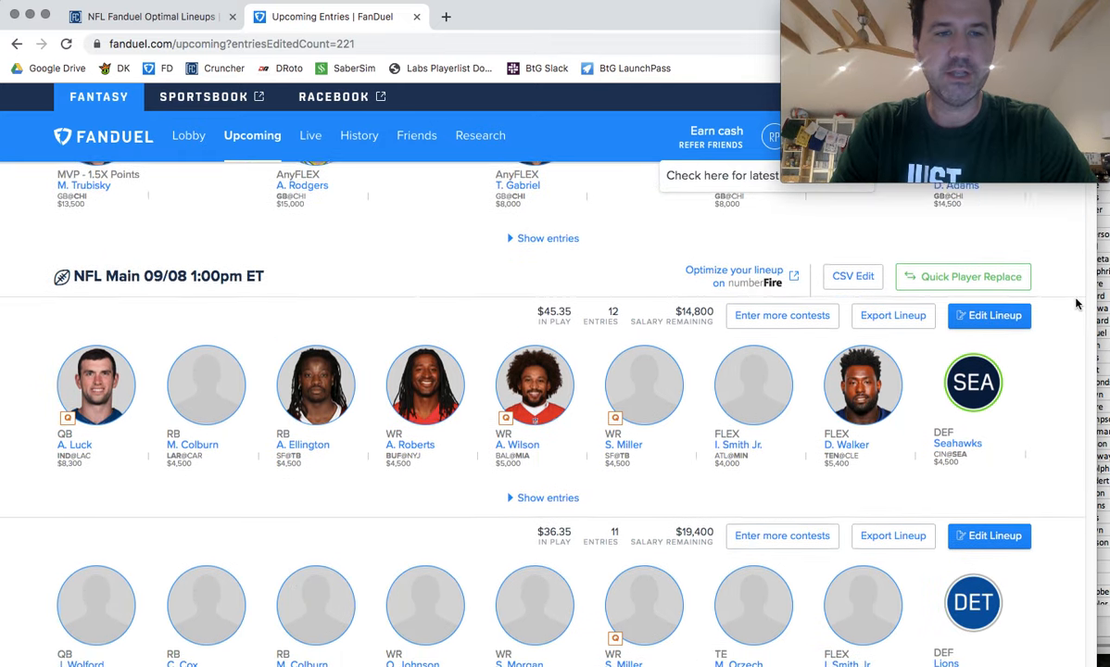
{"action": "scroll", "coordinate": [1077, 304], "scroll_direction": "down", "scroll_amount": 6}
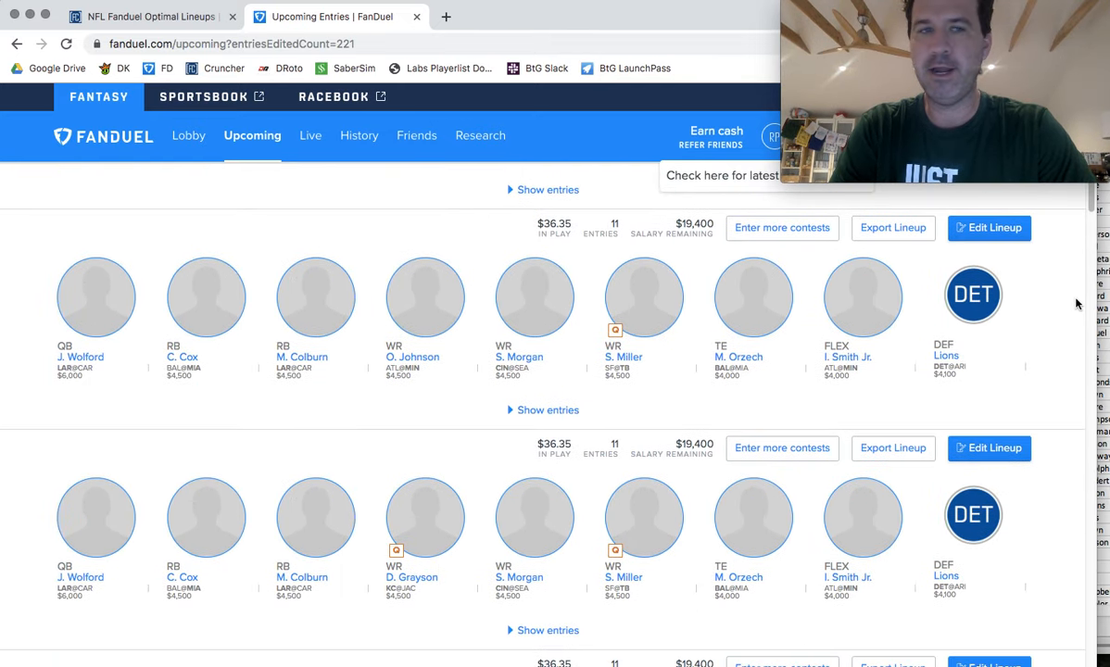
{"action": "scroll", "coordinate": [1077, 304], "scroll_direction": "up", "scroll_amount": 5}
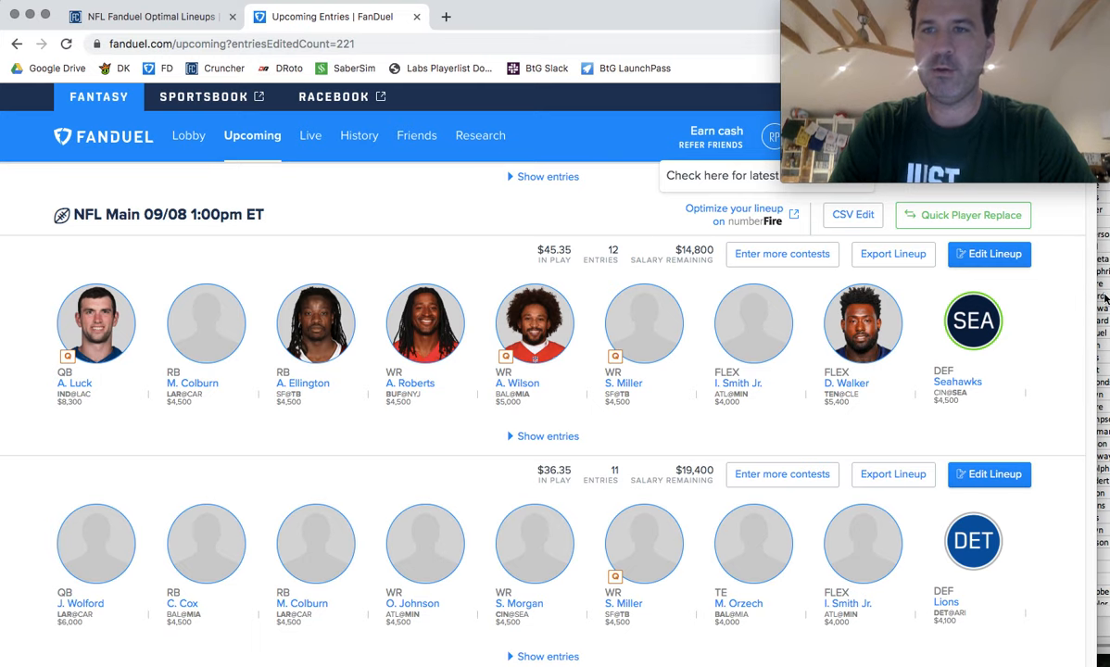
Switch to Excel and close the exported Crunch_1_20190813 workbook
{"action": "left_click", "coordinate": [1105, 297]}
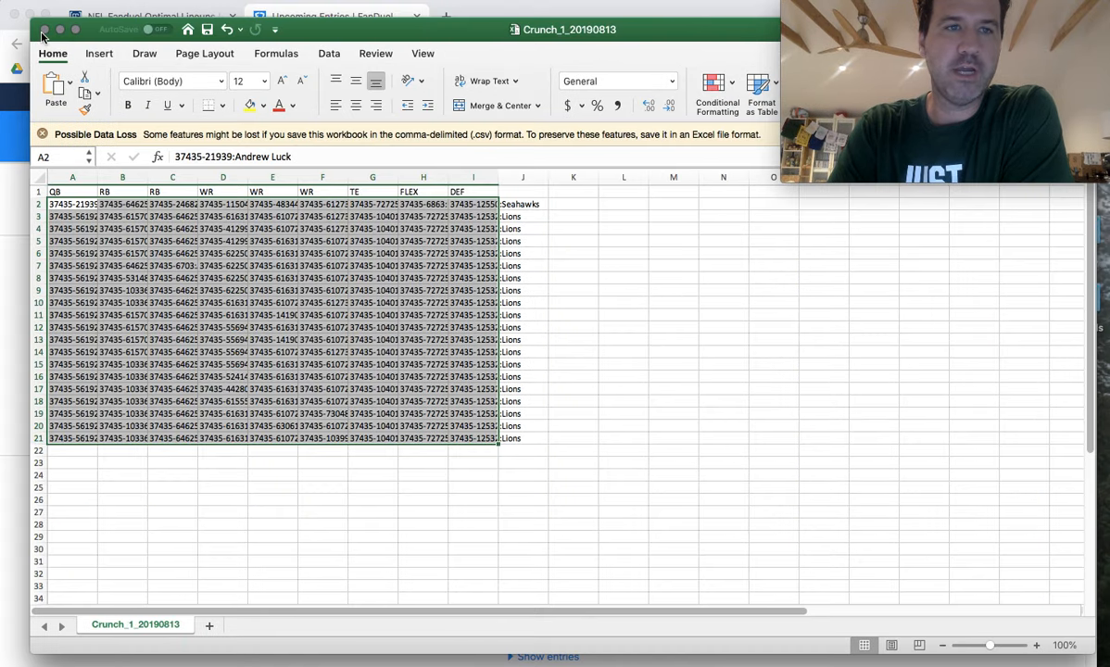
{"action": "left_click", "coordinate": [42, 29]}
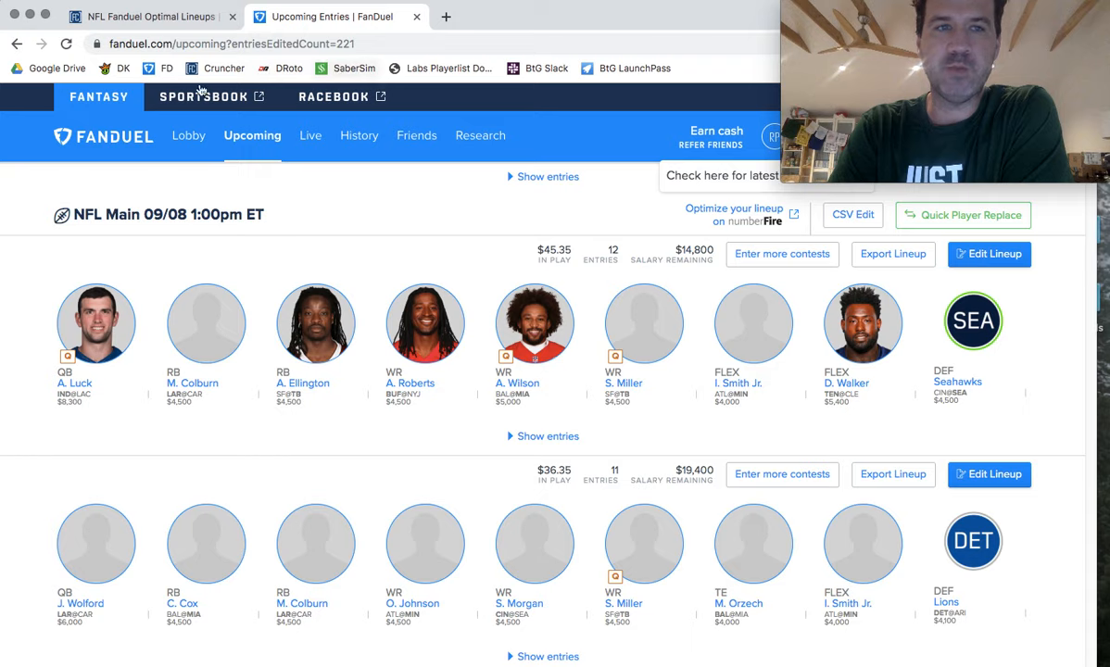